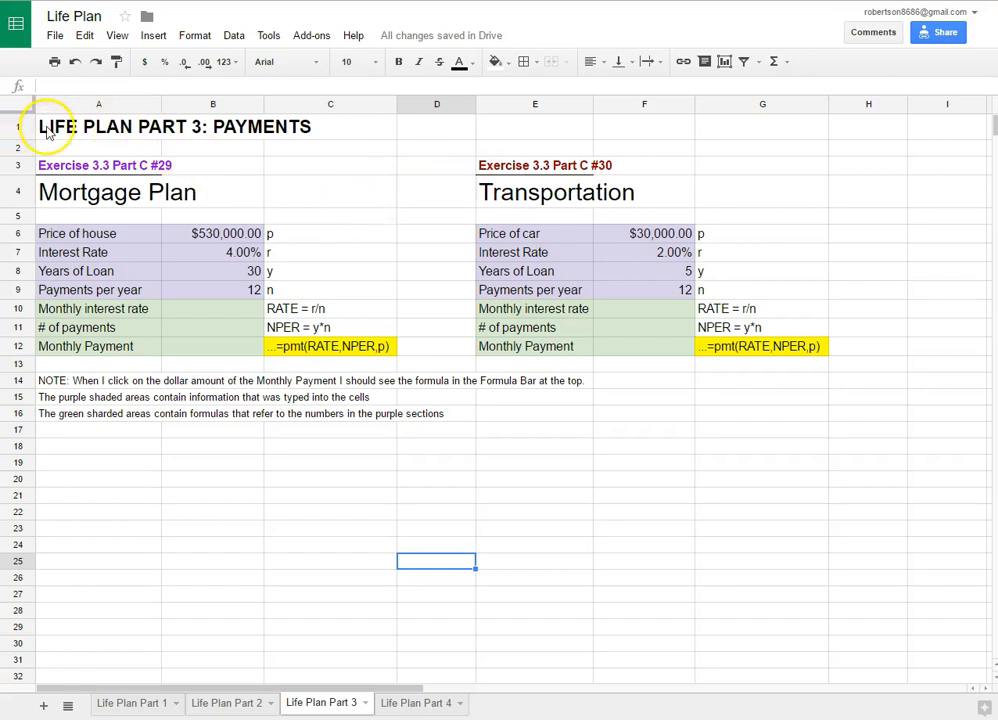
Step: Examine the sheet title, the exercise and section headings, and the row labels of the Mortgage Plan and Transportation tables
click(91, 130)
mouse_move(91, 130)
mouse_down()
mouse_move(294, 124)
mouse_move(107, 128)
mouse_up()
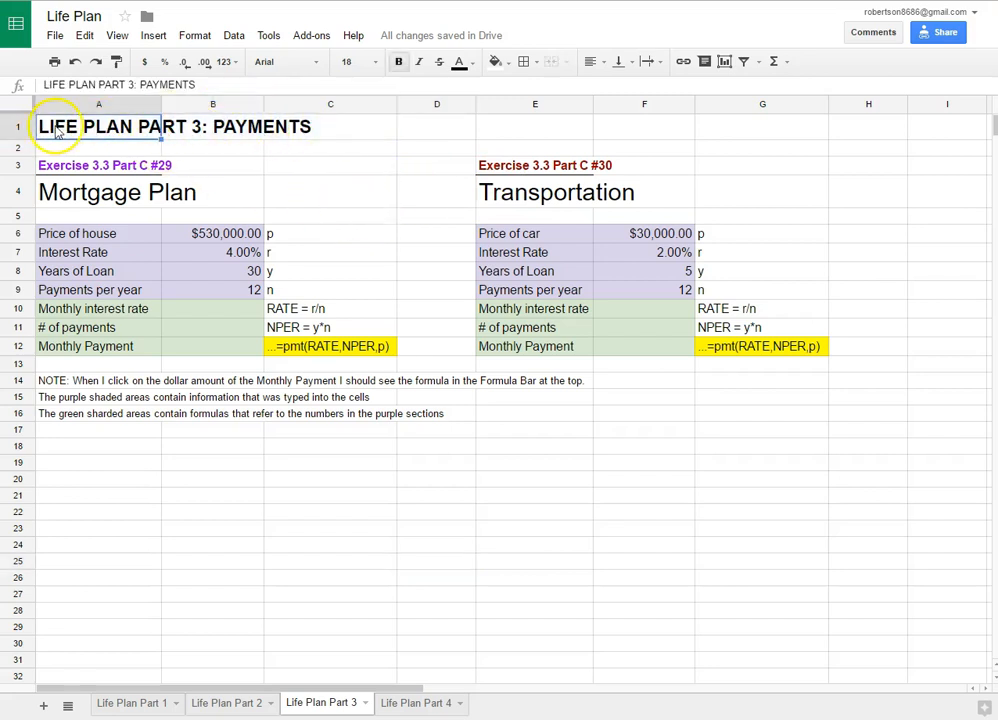
click(258, 124)
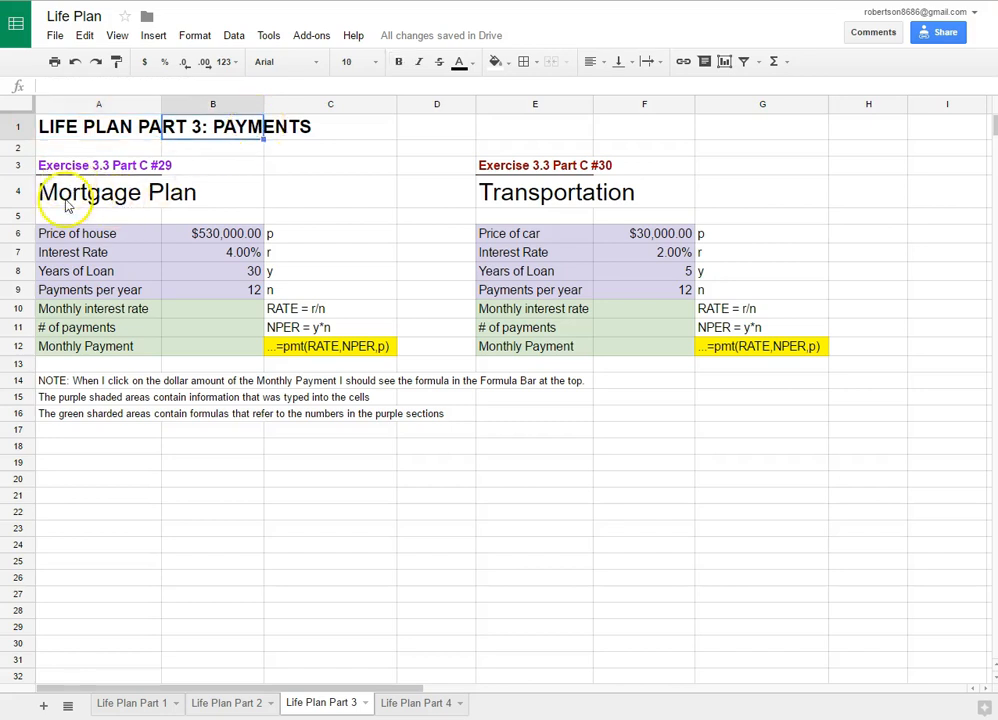
click(67, 201)
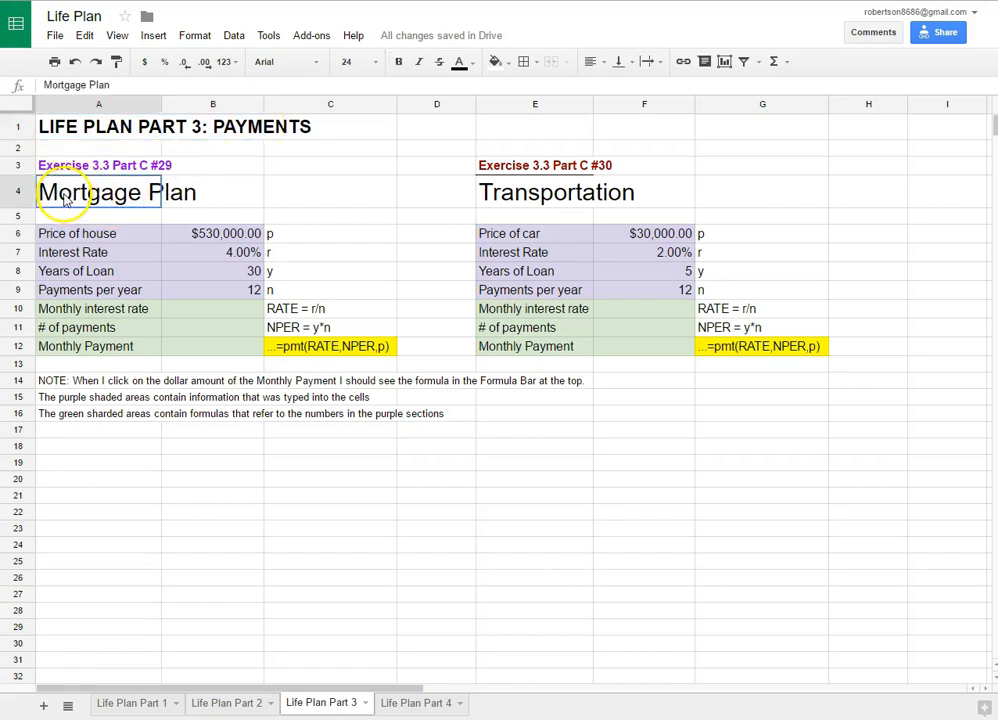
click(543, 191)
click(64, 170)
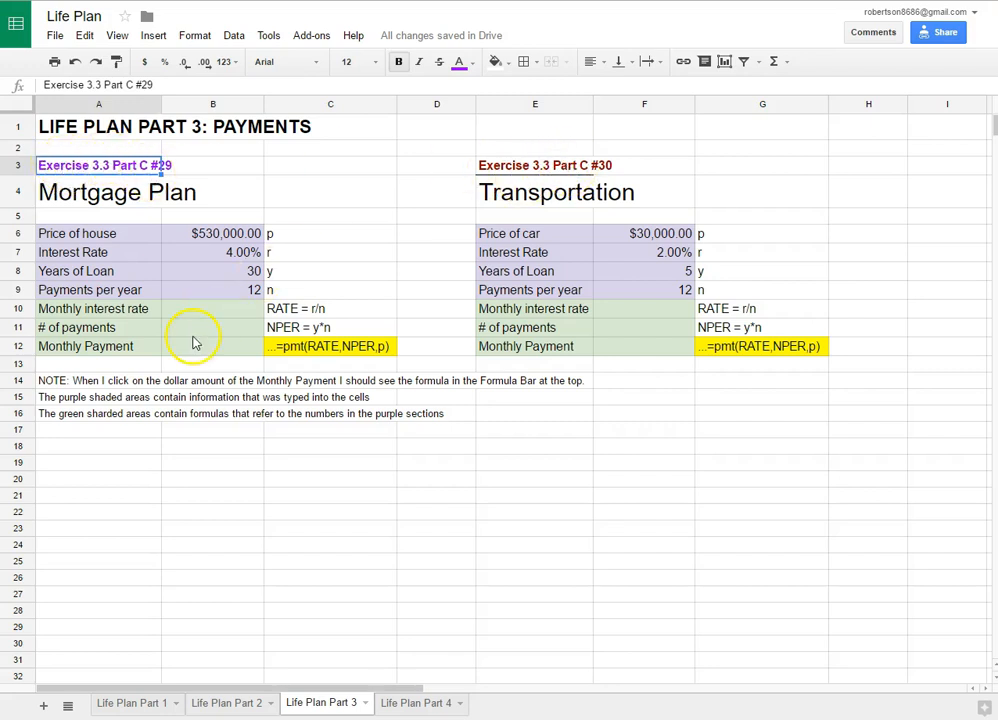
drag(95, 235, 93, 348)
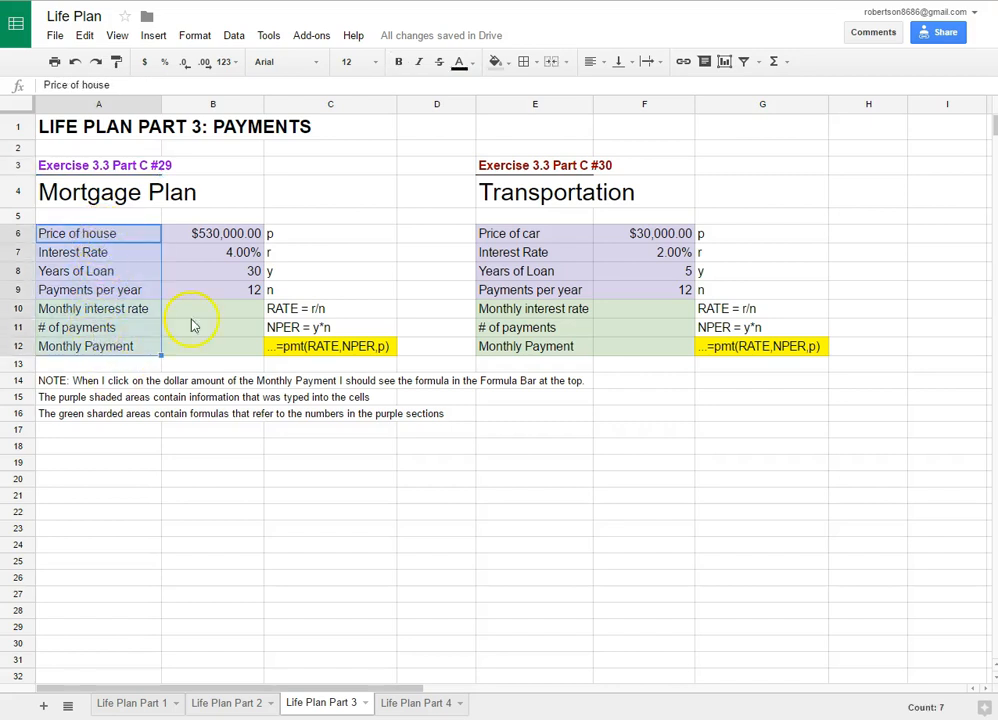
click(516, 234)
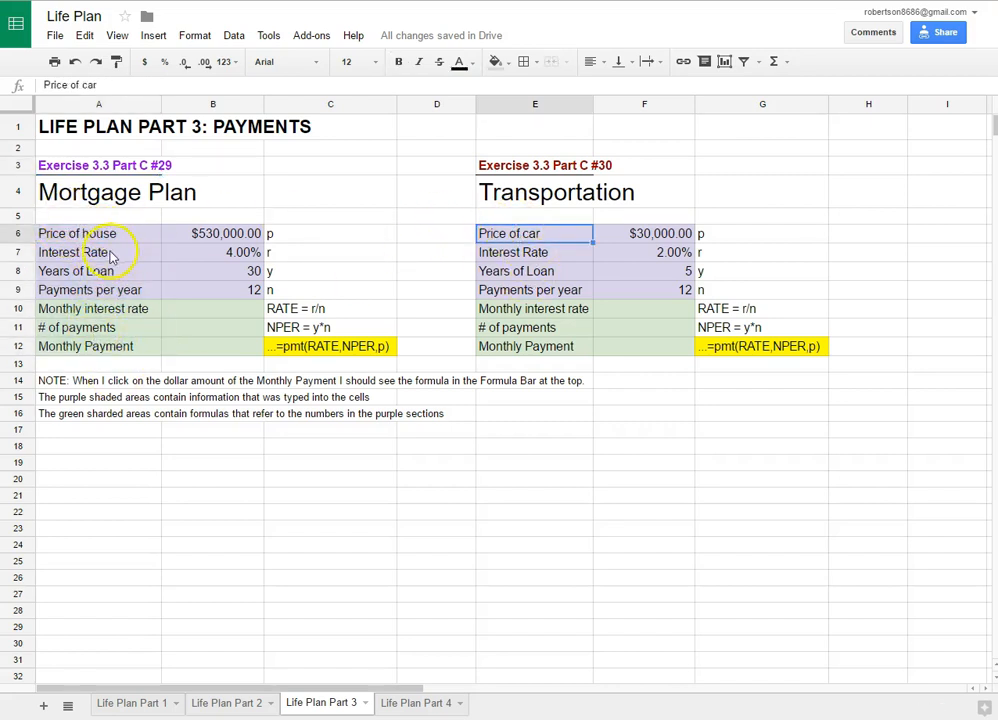
Step: Replace the Transportation labels in E6:E12 with a copy of the Mortgage Plan labels in A6:A12
drag(535, 238, 517, 352)
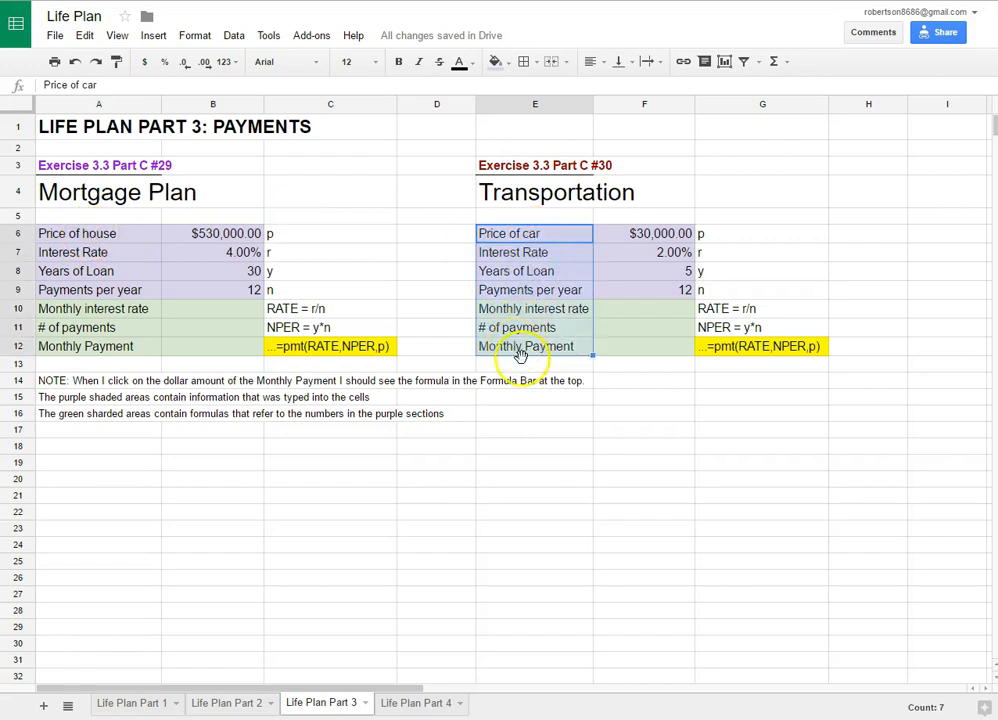
key(Delete)
click(100, 327)
drag(83, 240, 75, 352)
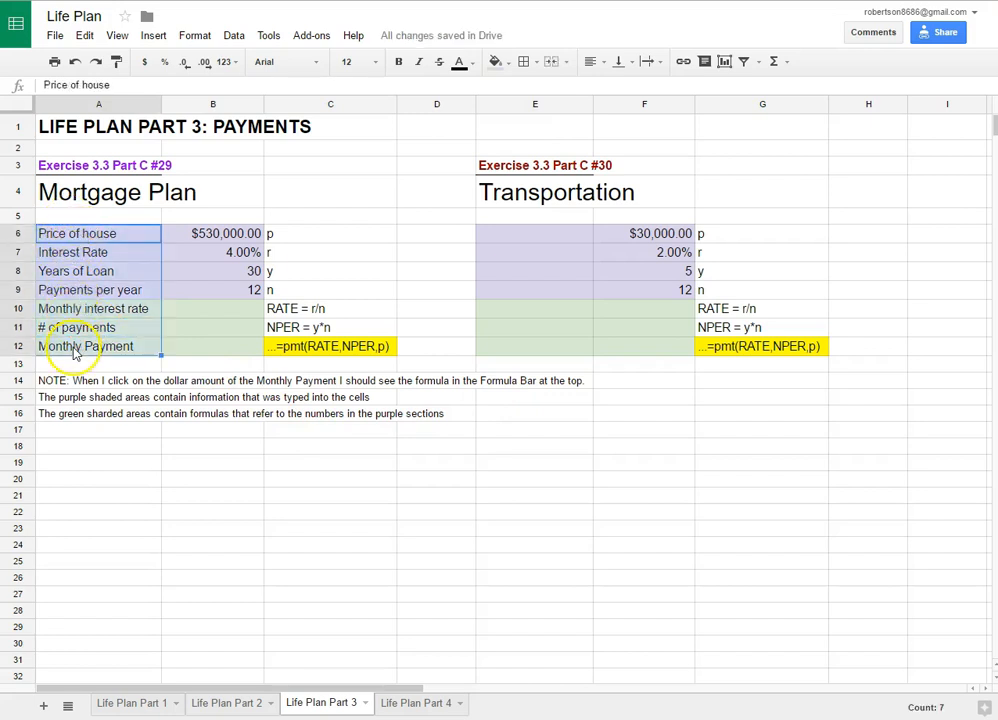
right_click(89, 262)
click(116, 281)
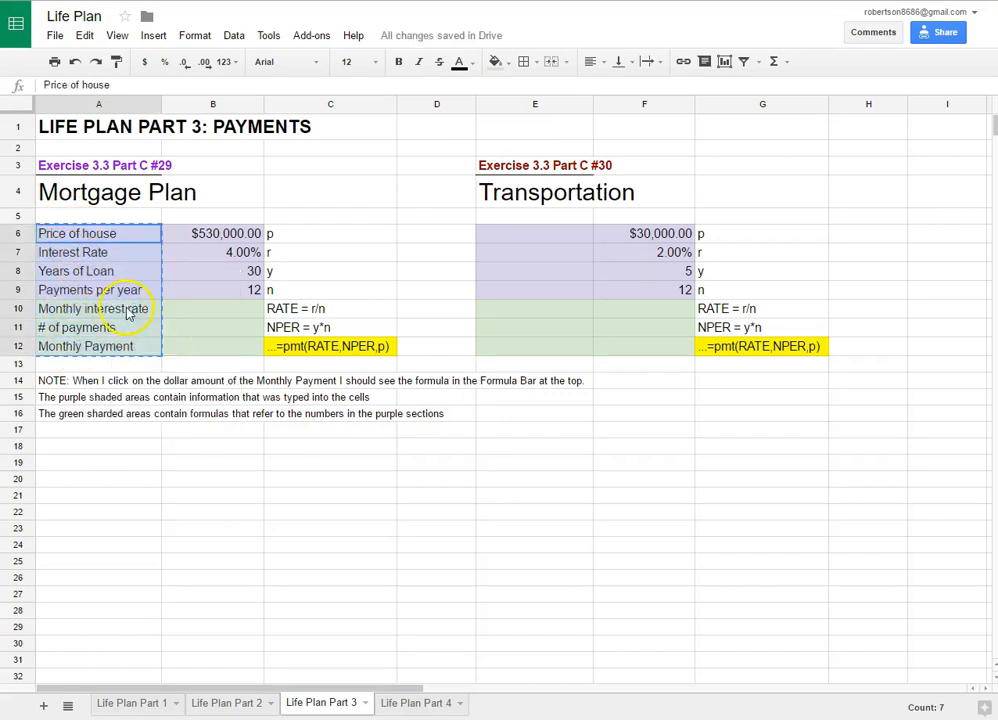
click(530, 240)
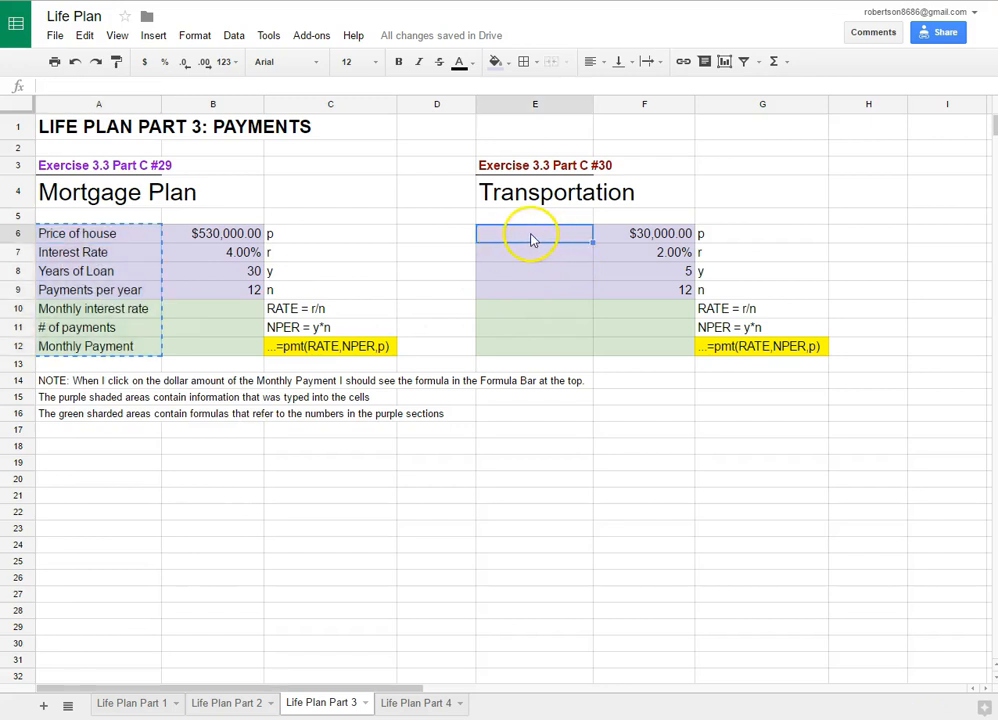
right_click(530, 240)
click(544, 292)
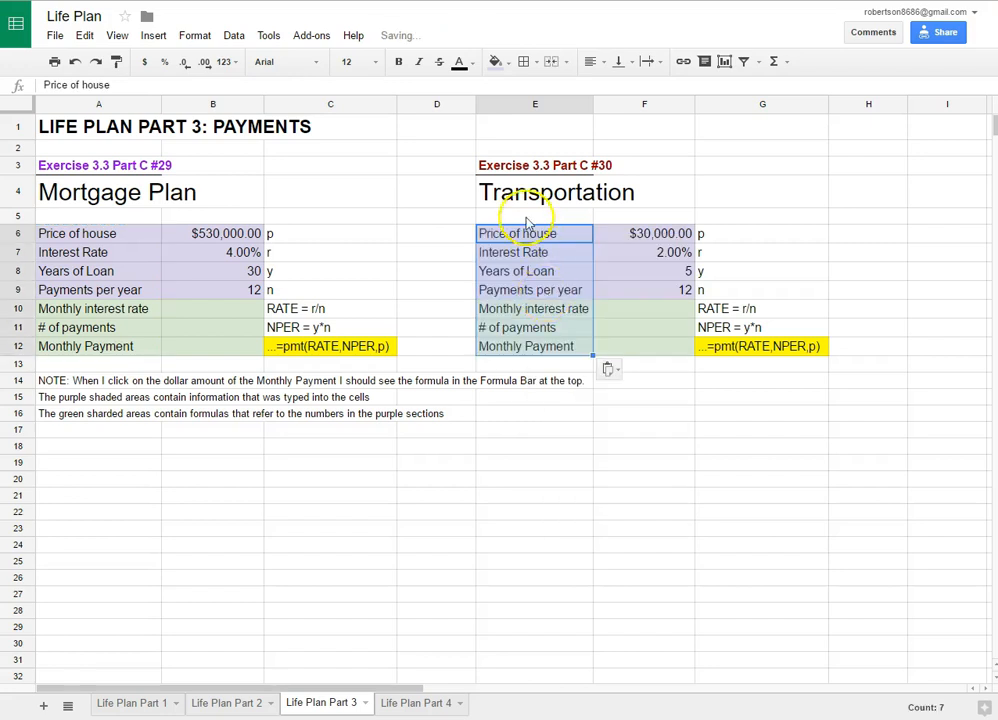
click(286, 480)
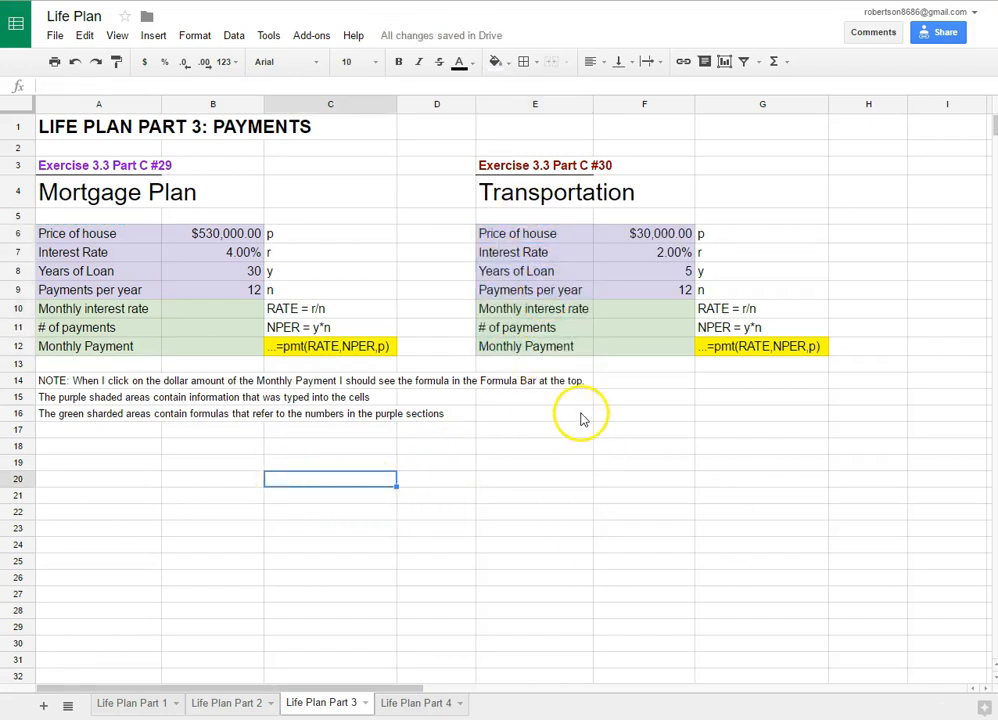
Step: Examine the purple input cells for price, interest rate, years of loan and payments per year in B6:B9 and F6:F9
click(70, 236)
drag(200, 237, 228, 302)
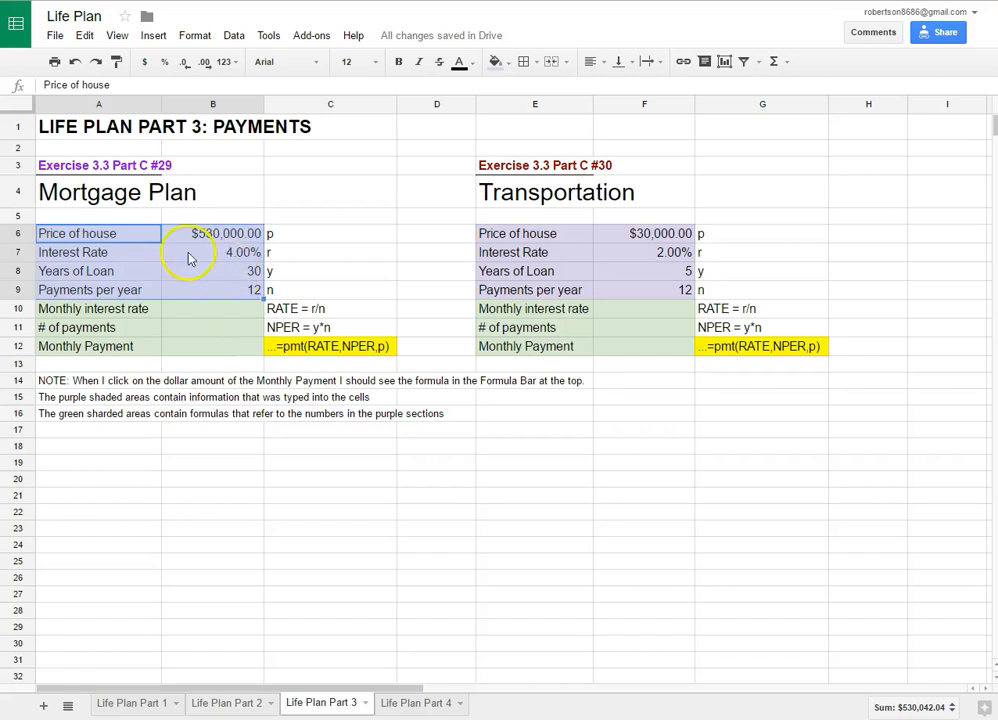
drag(224, 238, 218, 294)
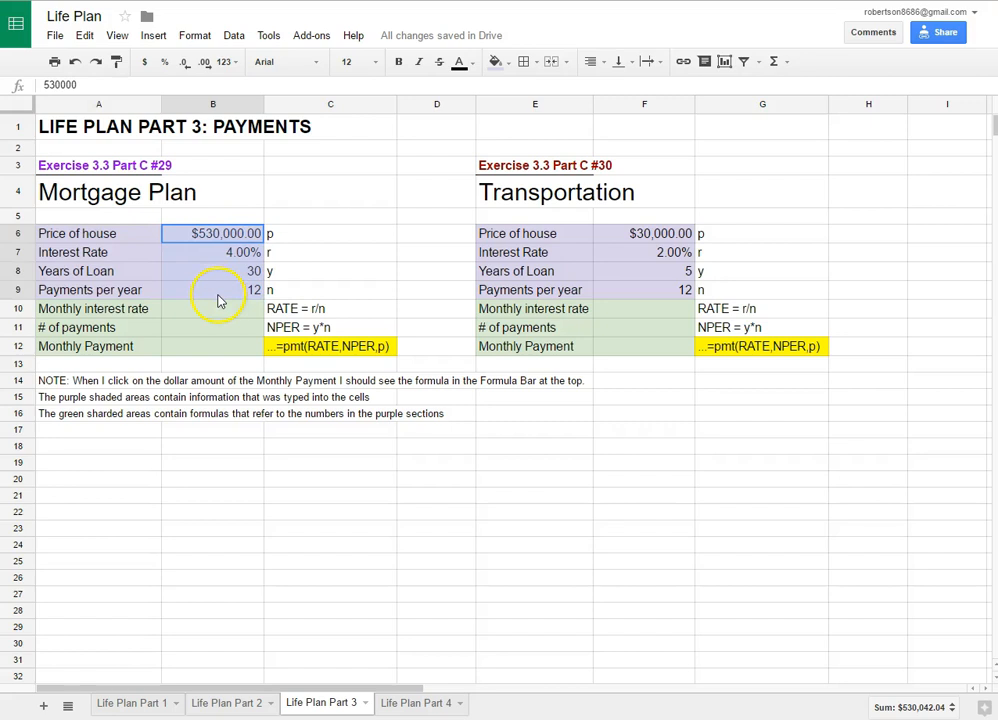
click(229, 236)
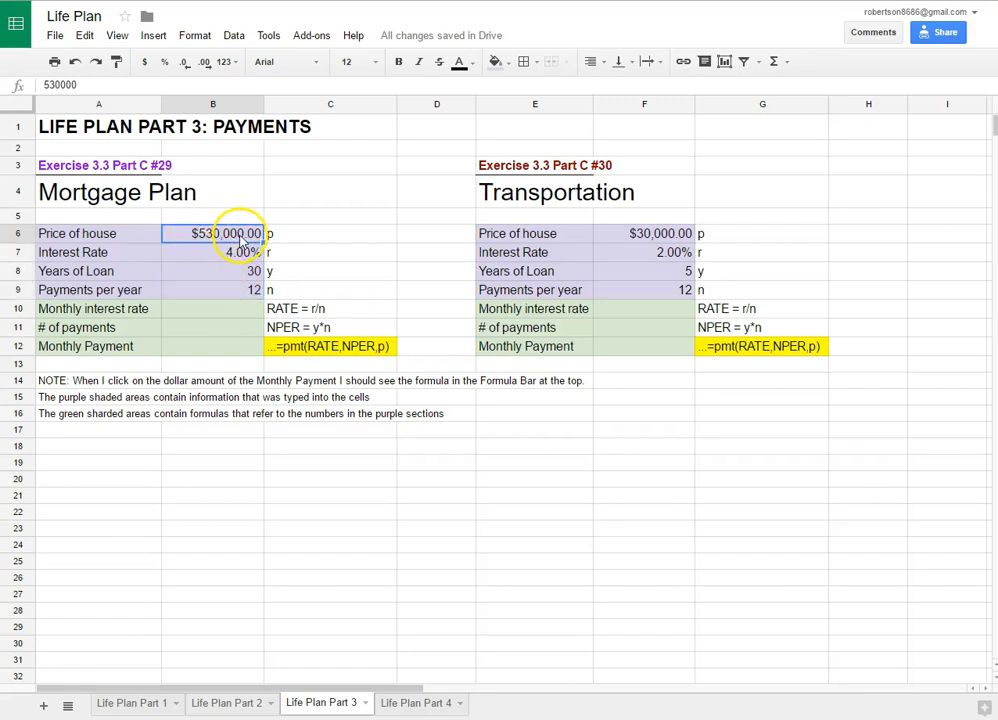
click(233, 257)
click(234, 276)
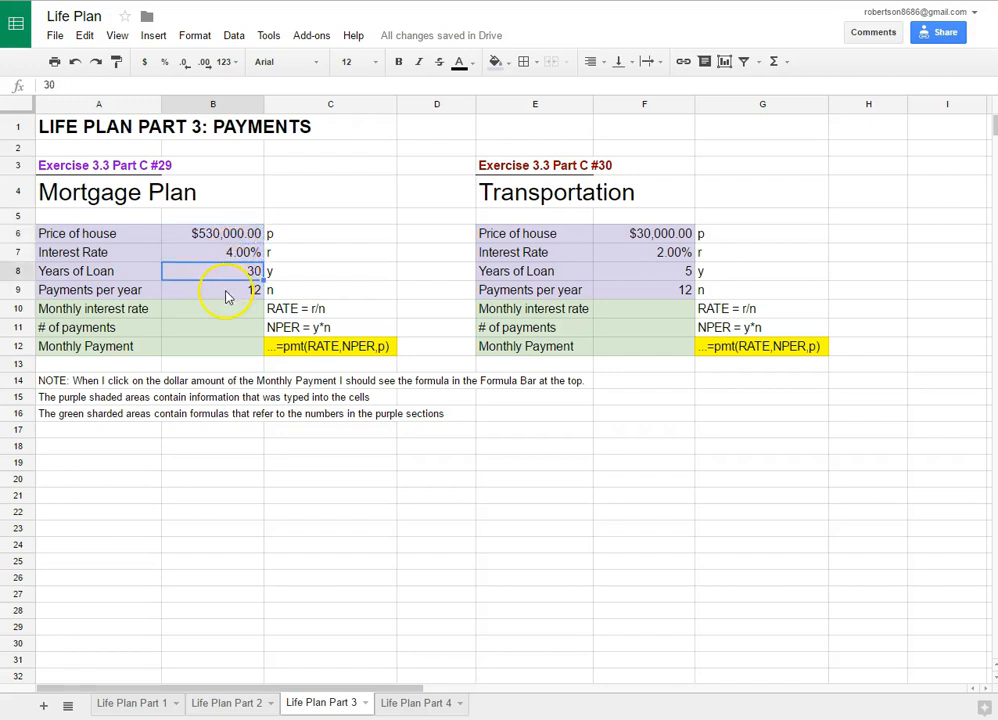
click(226, 293)
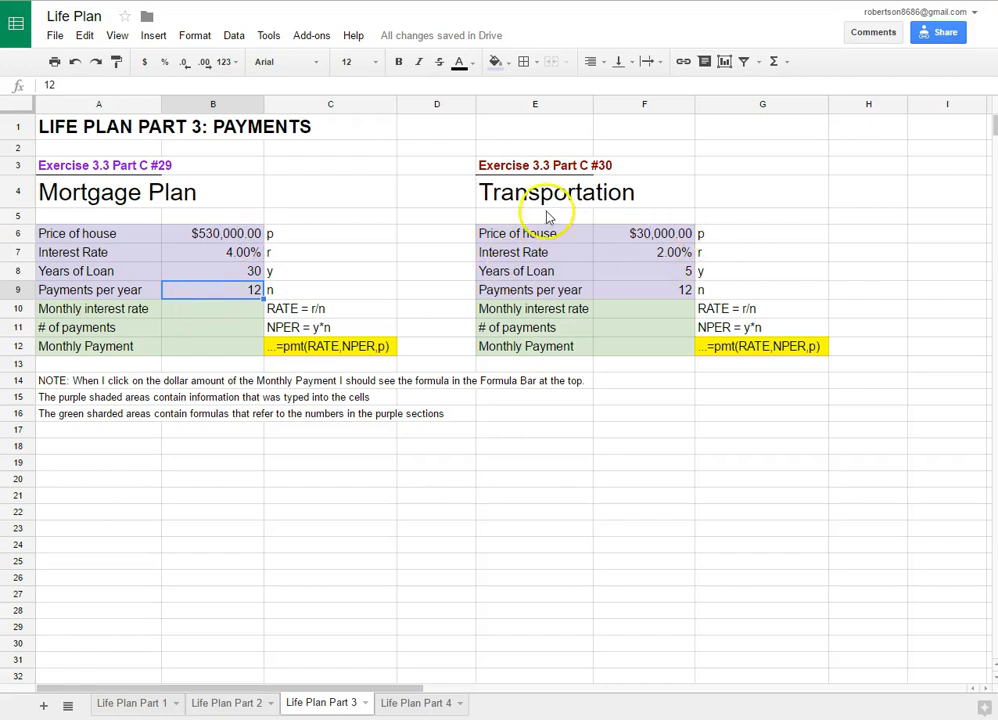
click(655, 238)
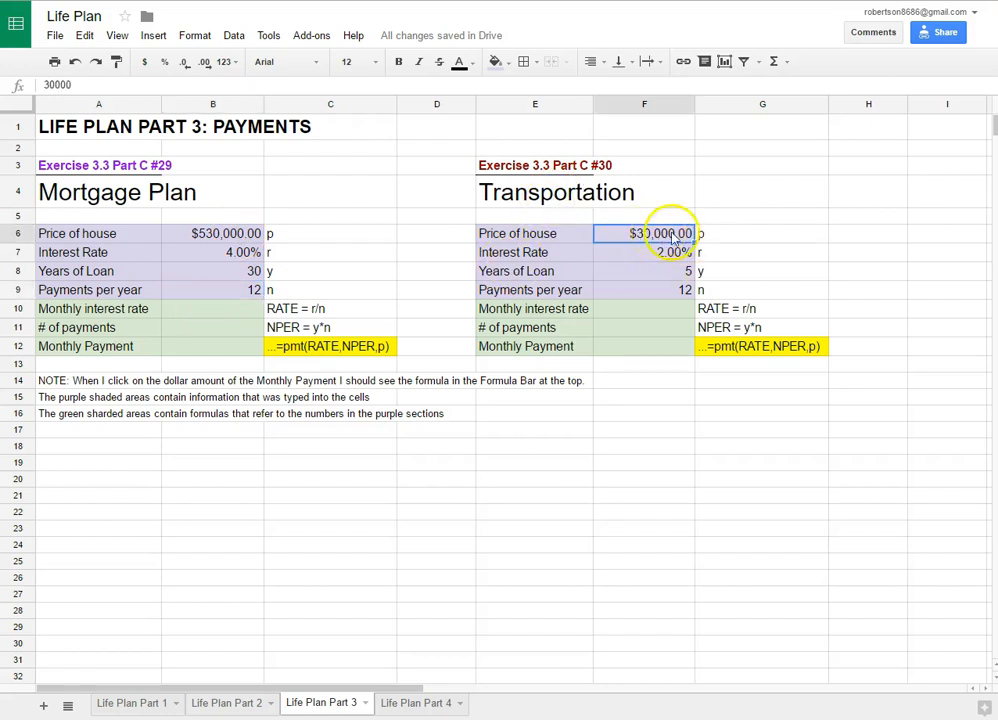
click(645, 260)
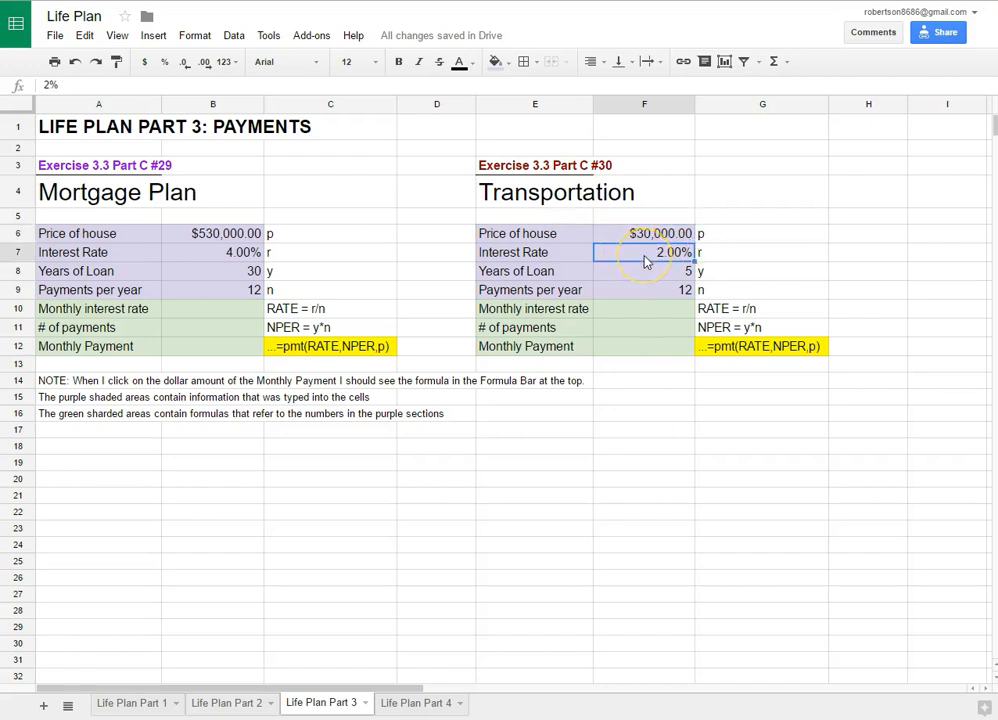
click(645, 280)
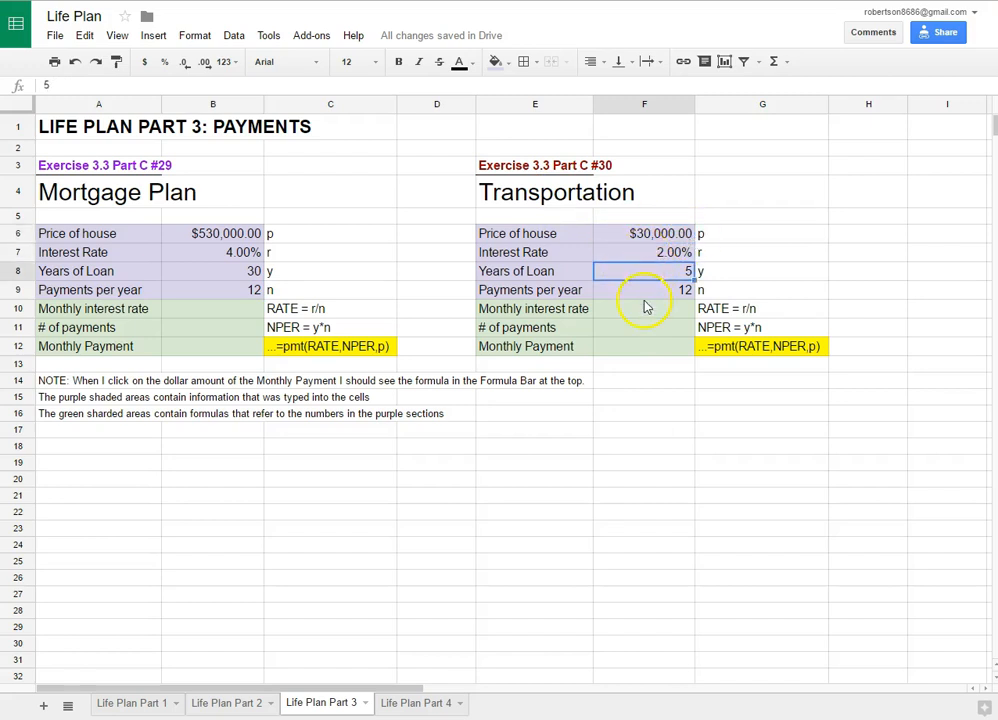
click(640, 291)
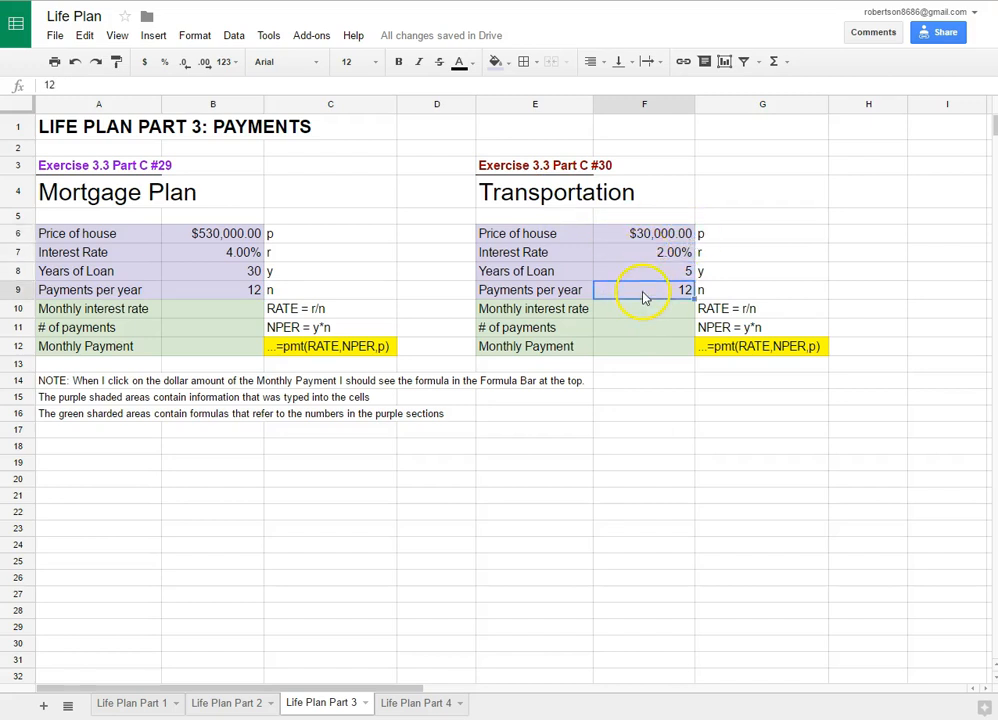
Step: Examine the empty green mortgage cells B10:B12 and the formula hints beside them in C10:C12
drag(210, 318, 214, 352)
click(230, 314)
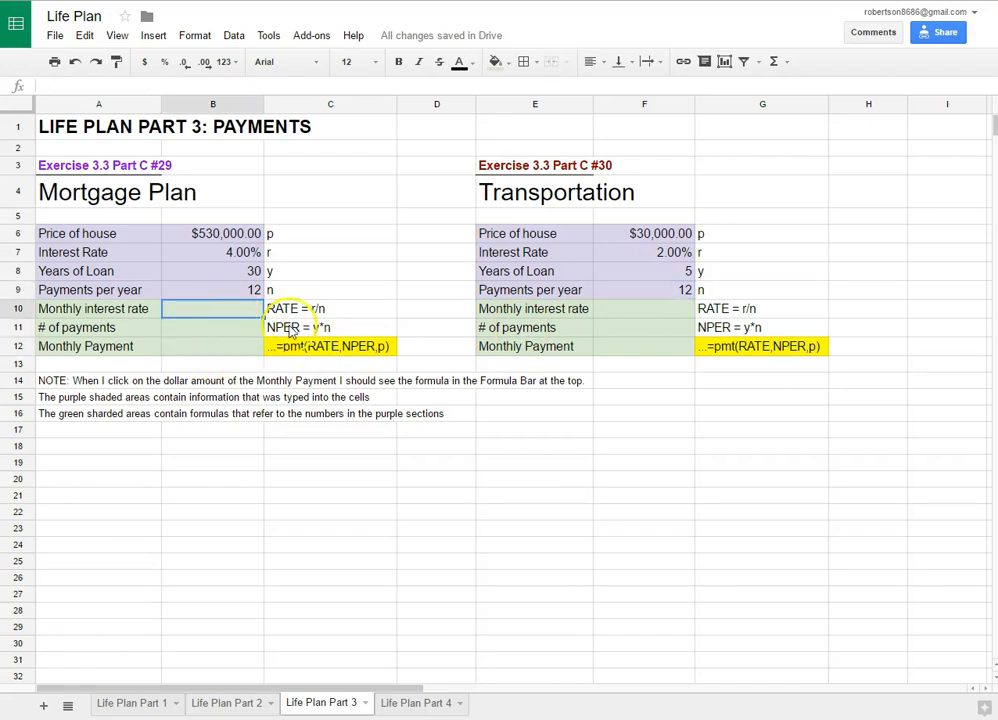
click(322, 314)
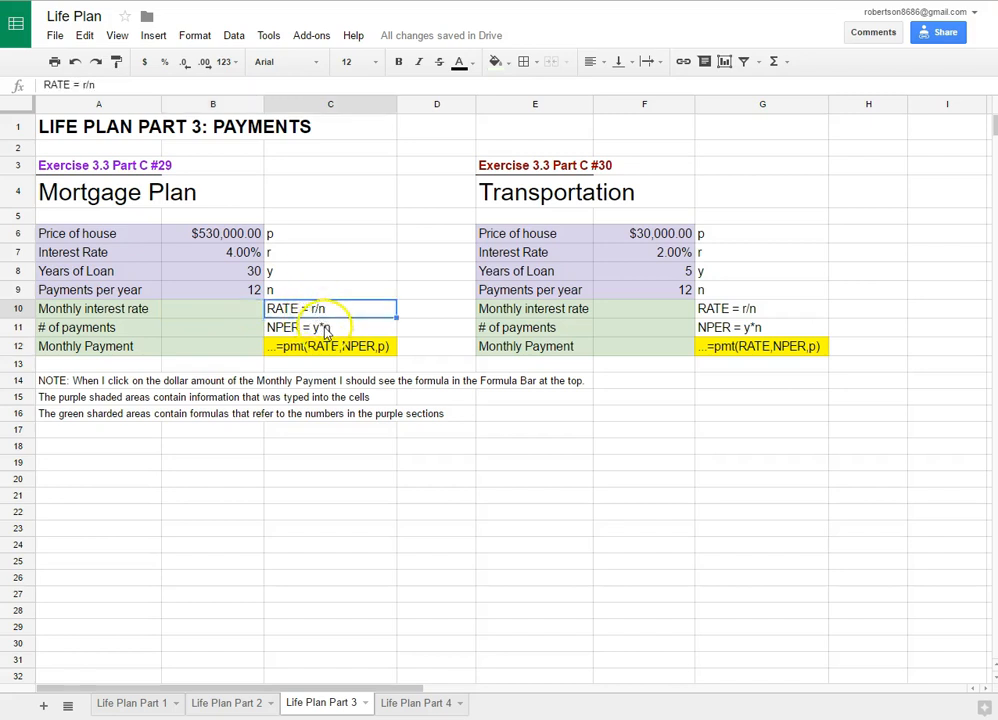
click(330, 329)
click(330, 347)
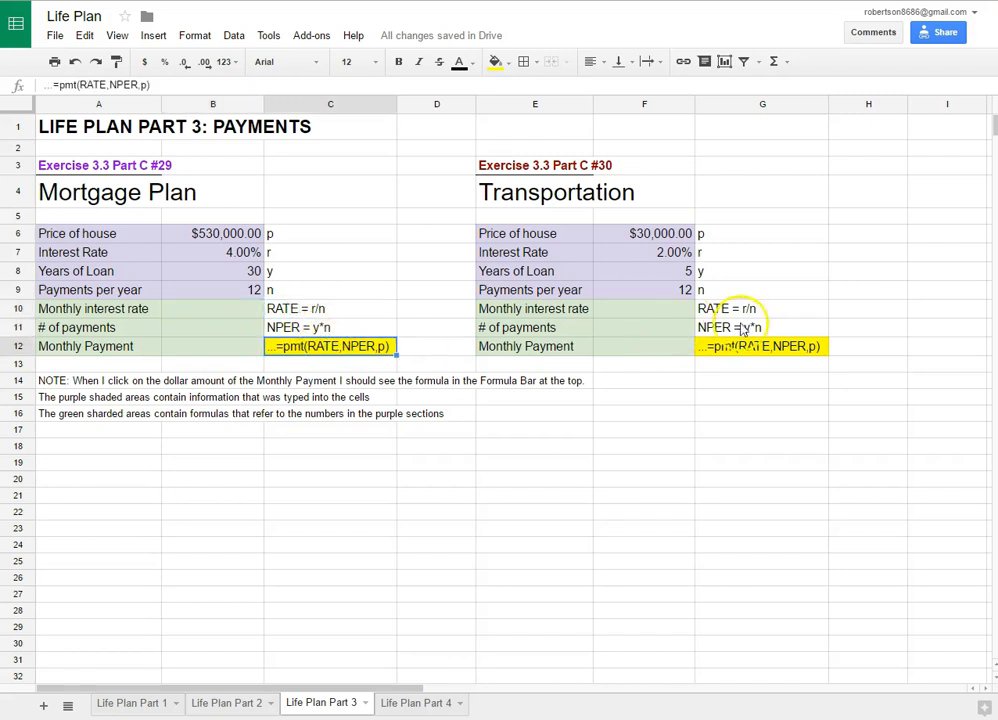
click(300, 311)
click(305, 329)
click(309, 348)
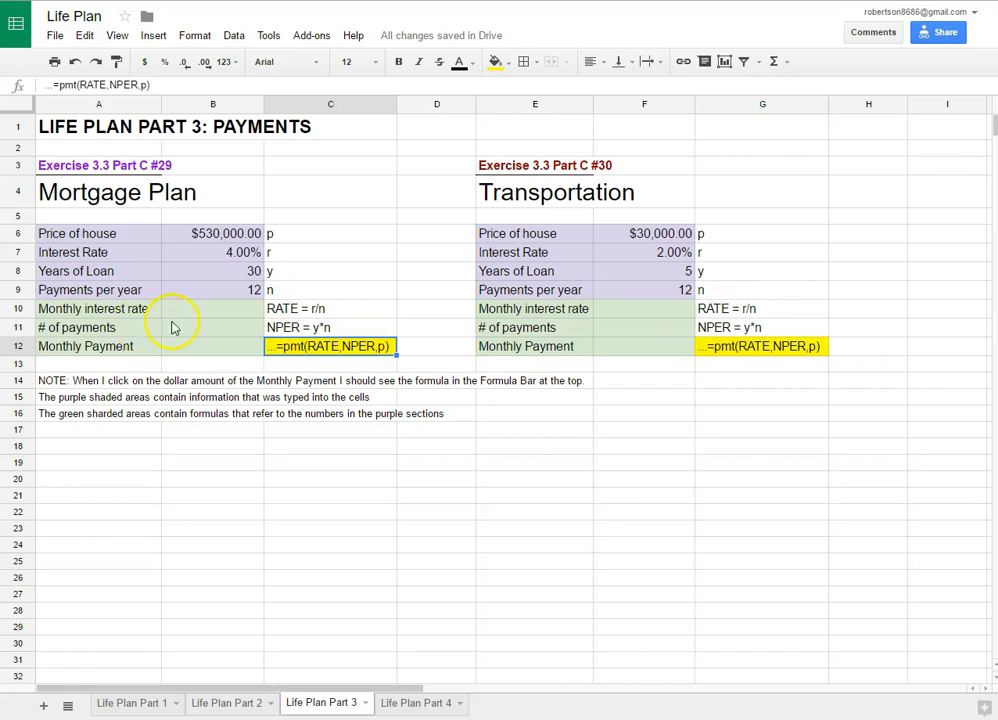
Step: Calculate the mortgage's monthly interest rate in B10 with =B7/B9 and check the formula against the purple inputs
click(211, 316)
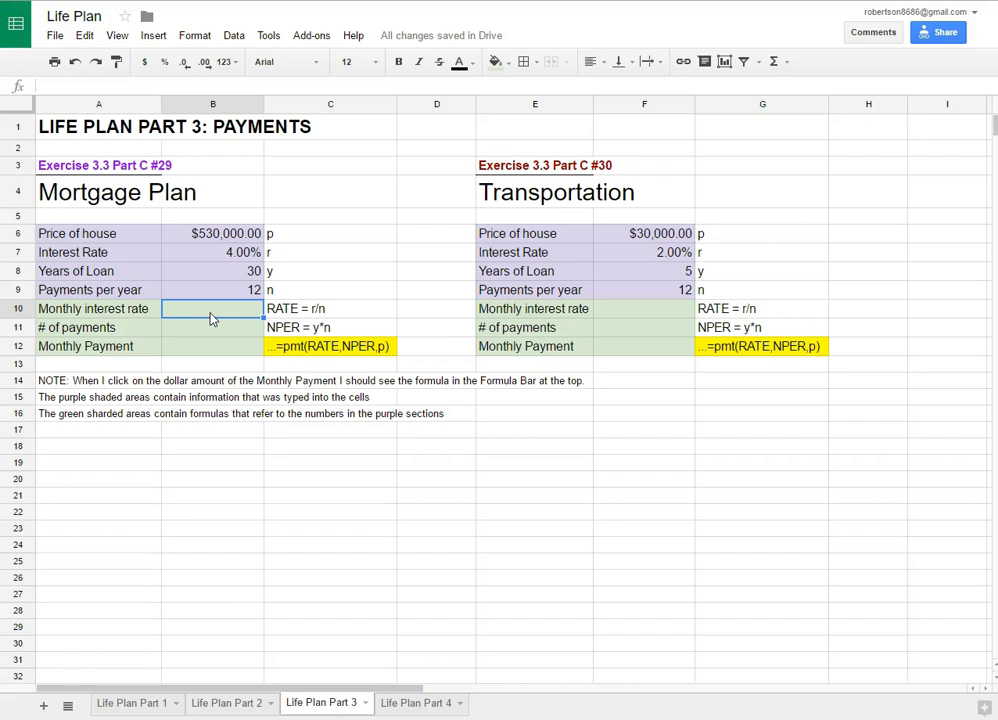
text(=)
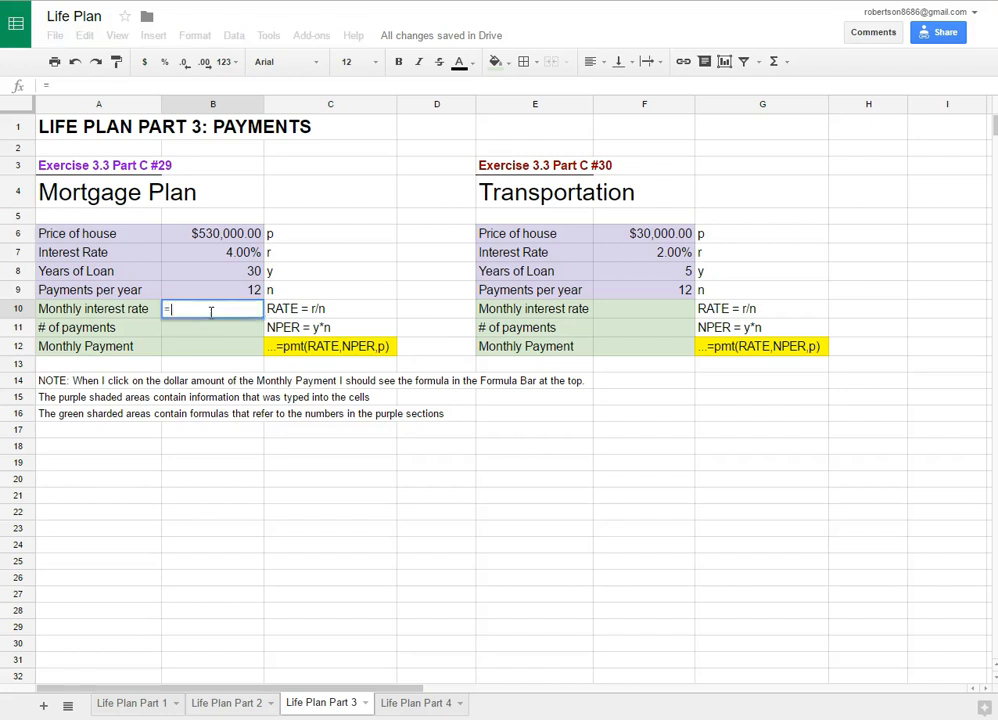
click(249, 256)
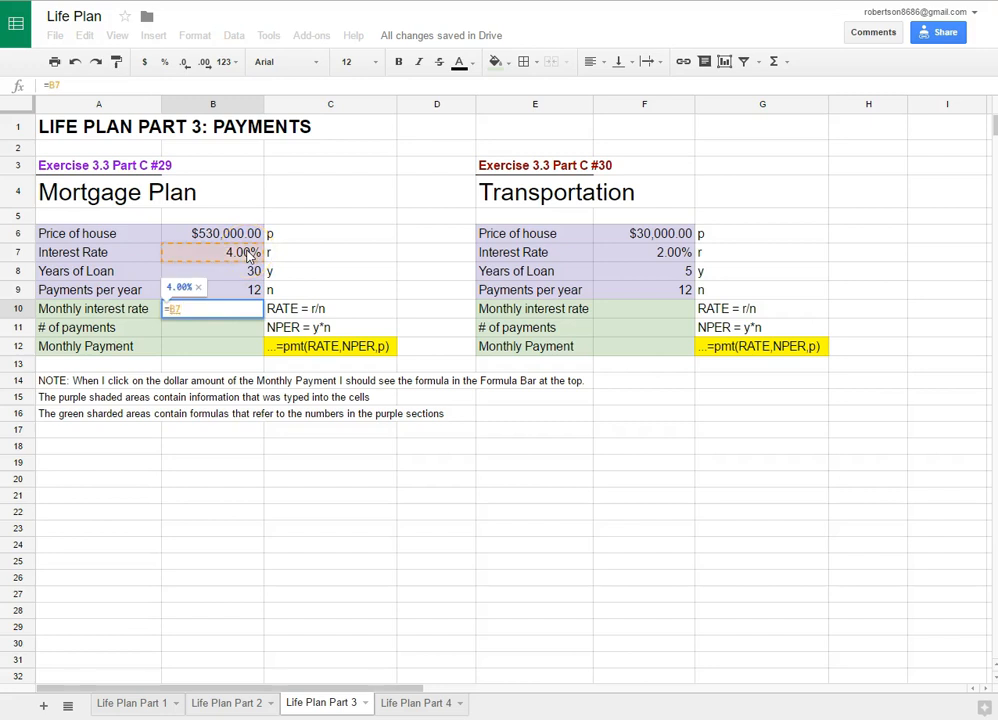
text(/)
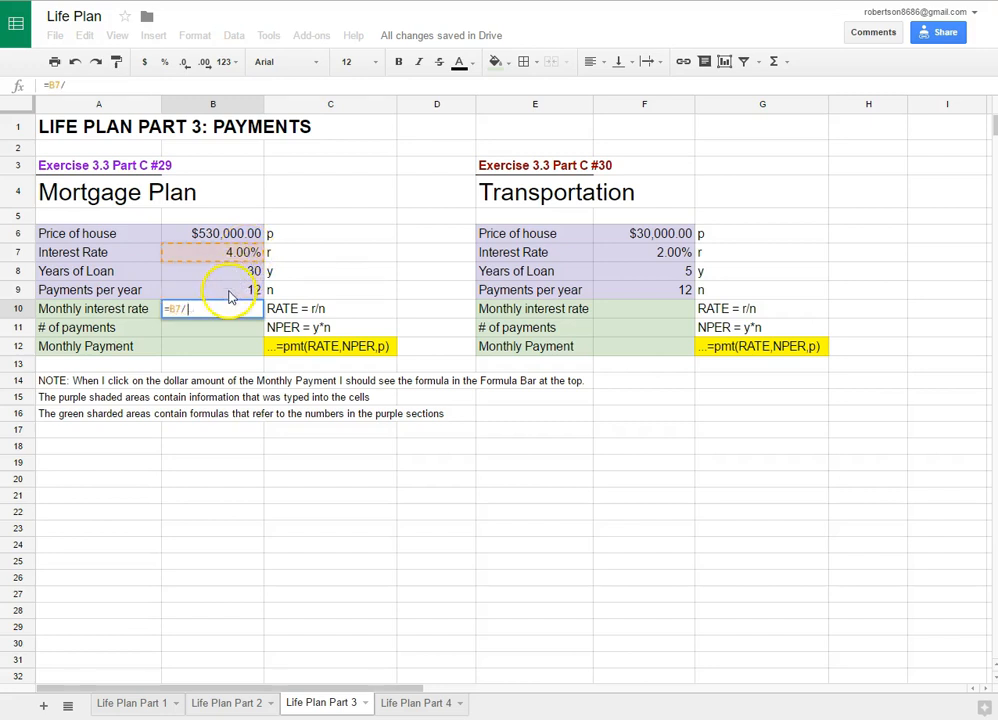
click(230, 291)
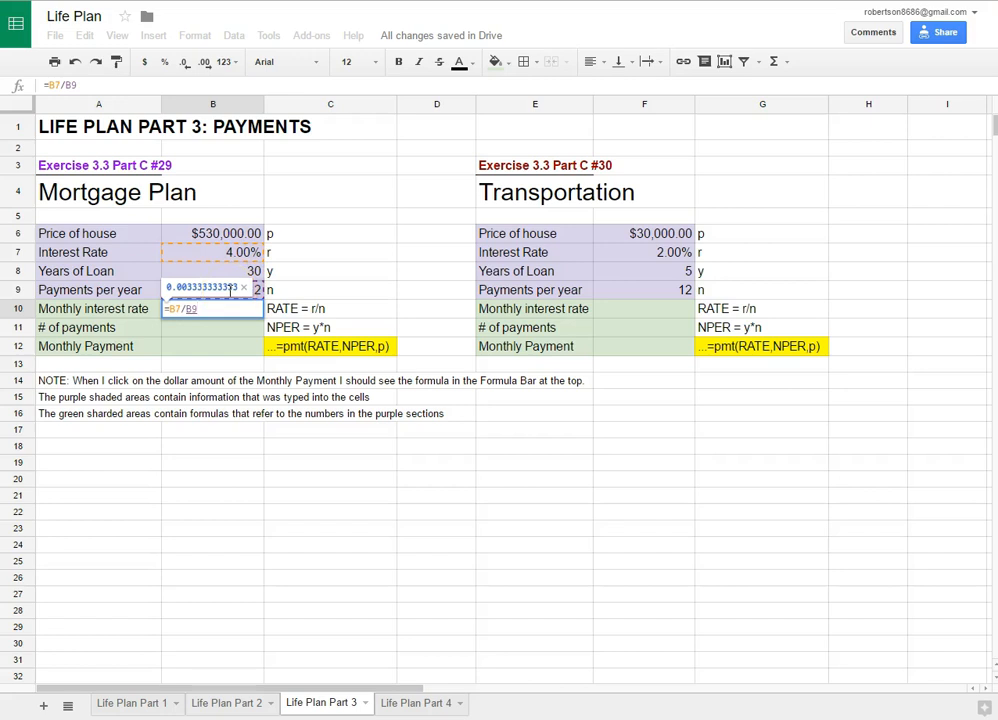
key(Return)
click(207, 333)
click(209, 311)
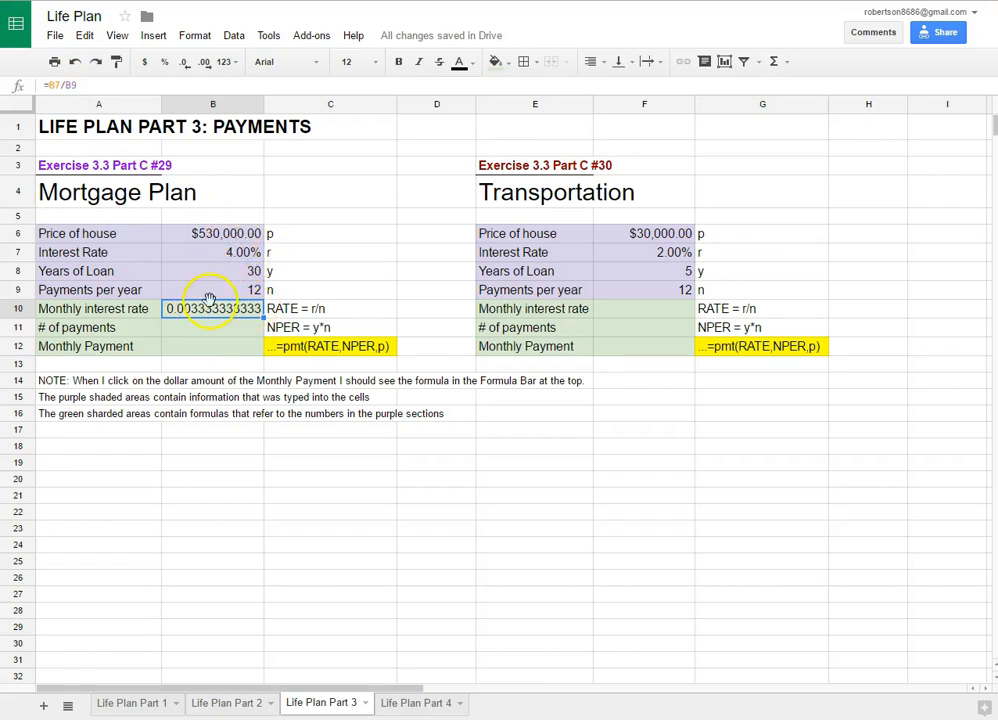
drag(238, 236, 238, 290)
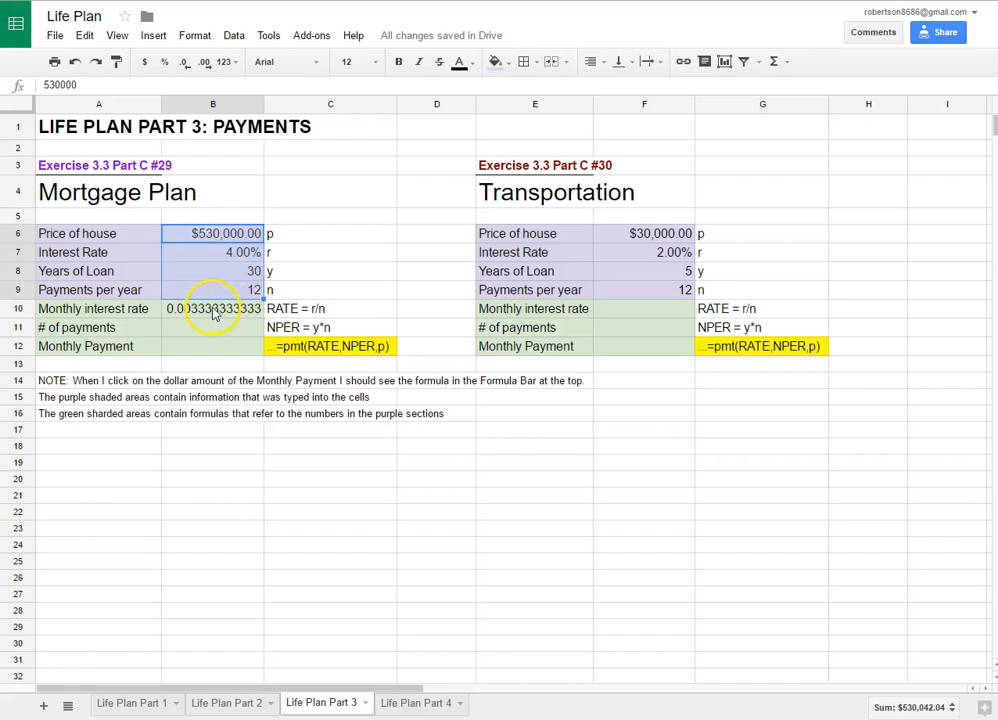
click(210, 312)
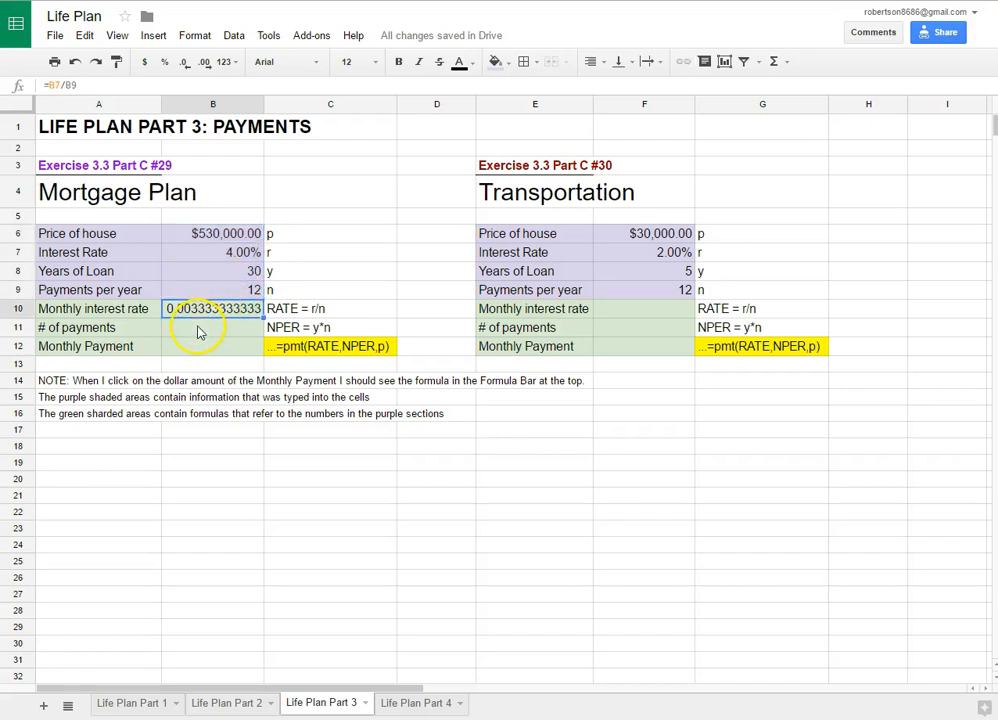
Step: Calculate the mortgage's number of payments in B11 with =B8*B9 and check the formula
click(197, 333)
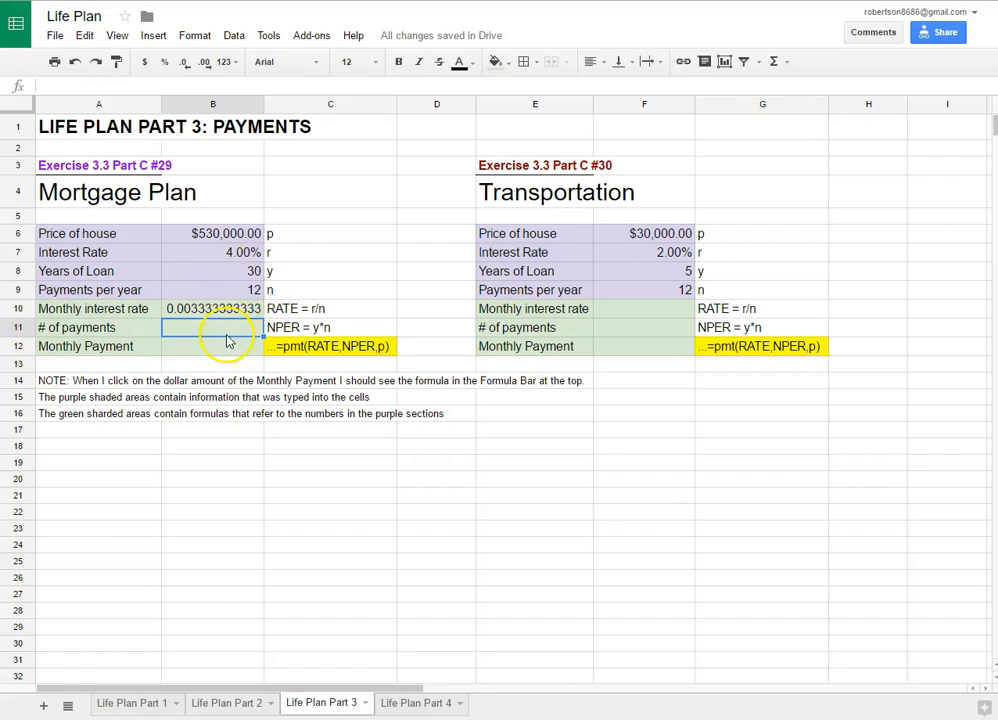
text(=)
click(250, 271)
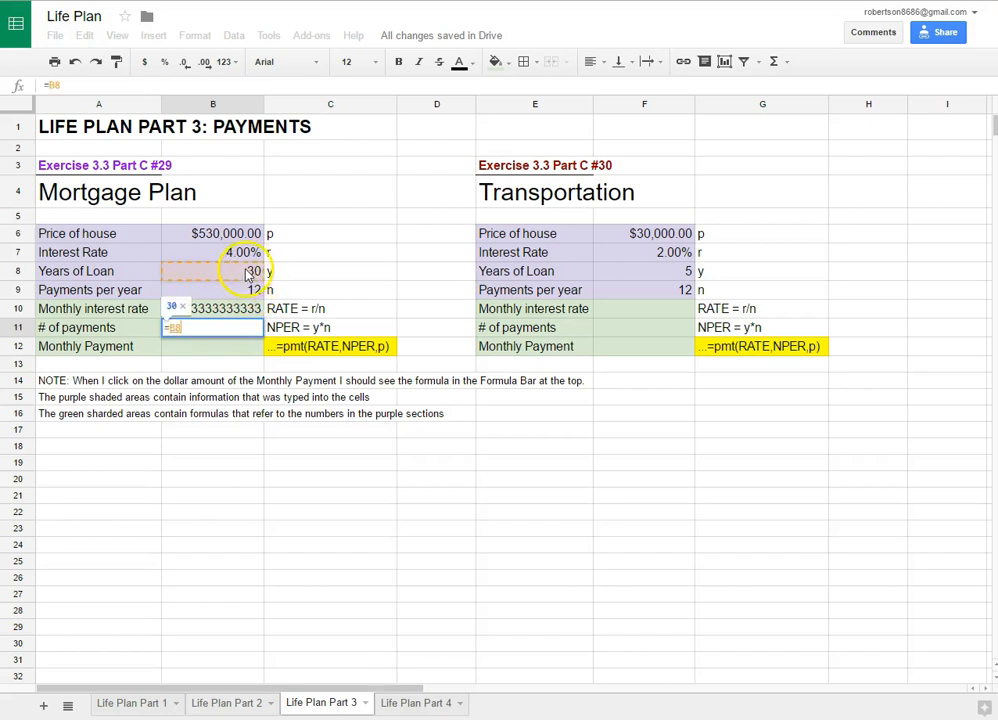
text(*)
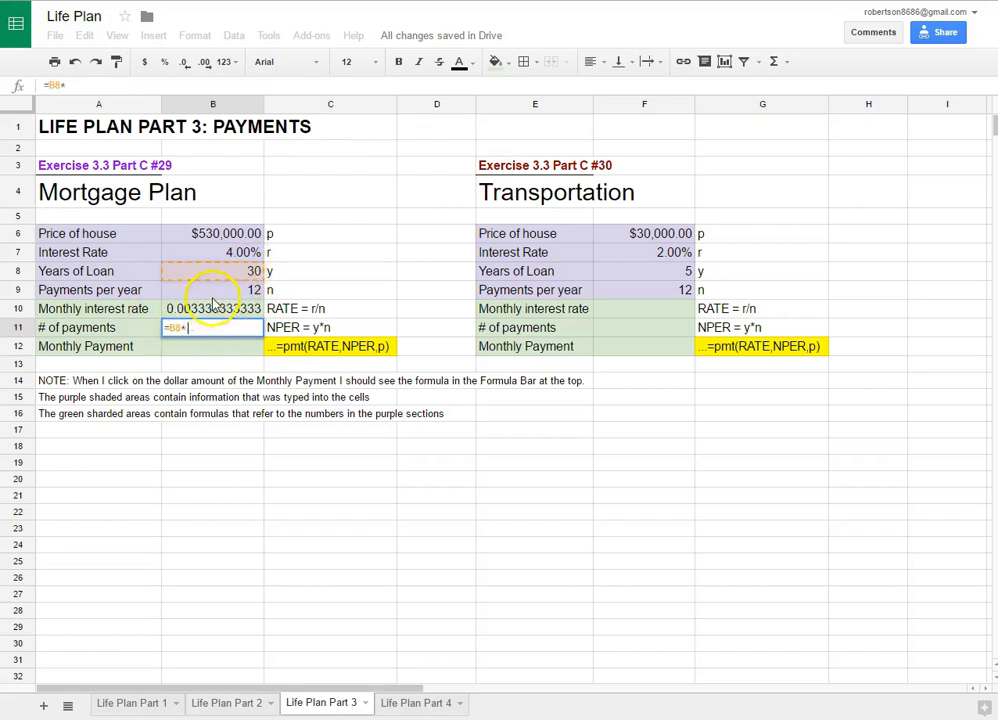
click(215, 294)
key(Return)
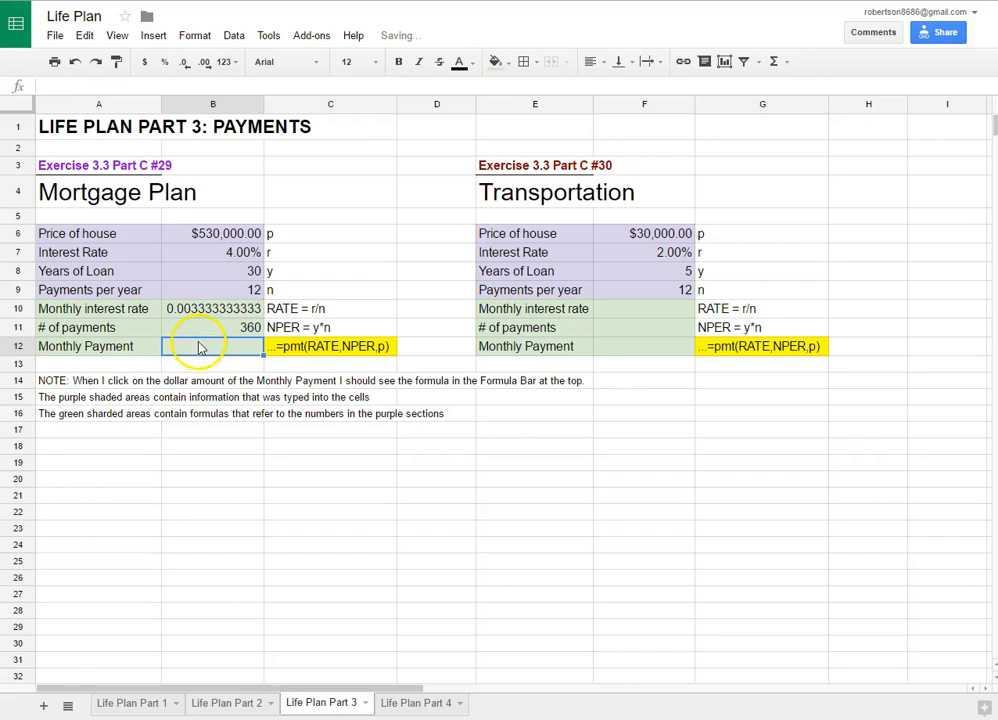
click(205, 330)
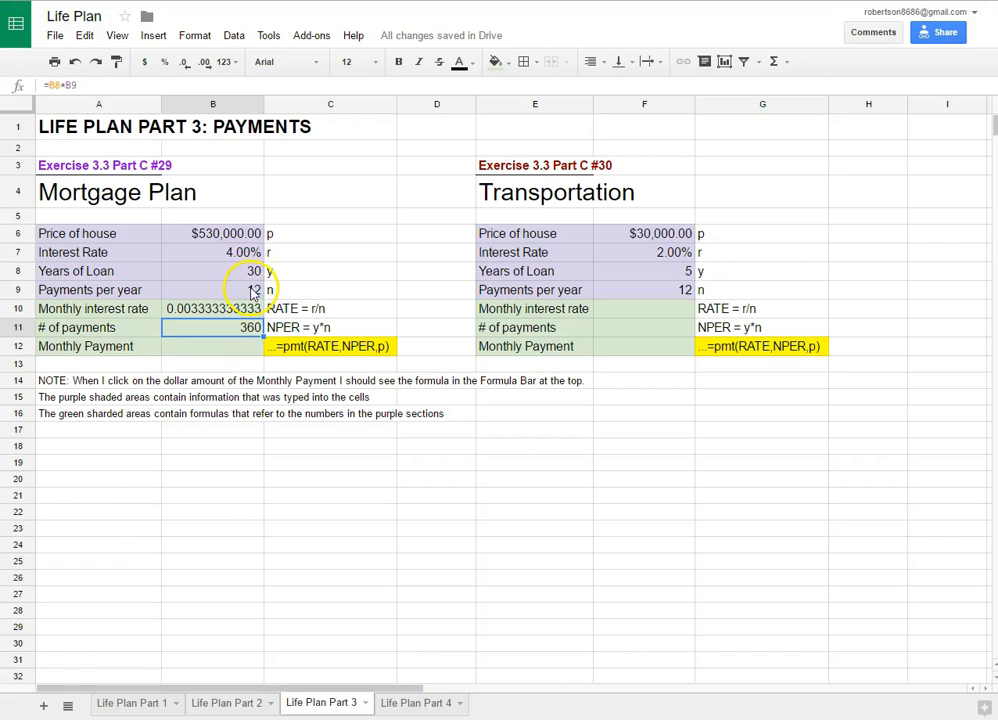
Step: Calculate the mortgage's monthly payment in B12 with =pmt(B10,B11,B6)
click(235, 345)
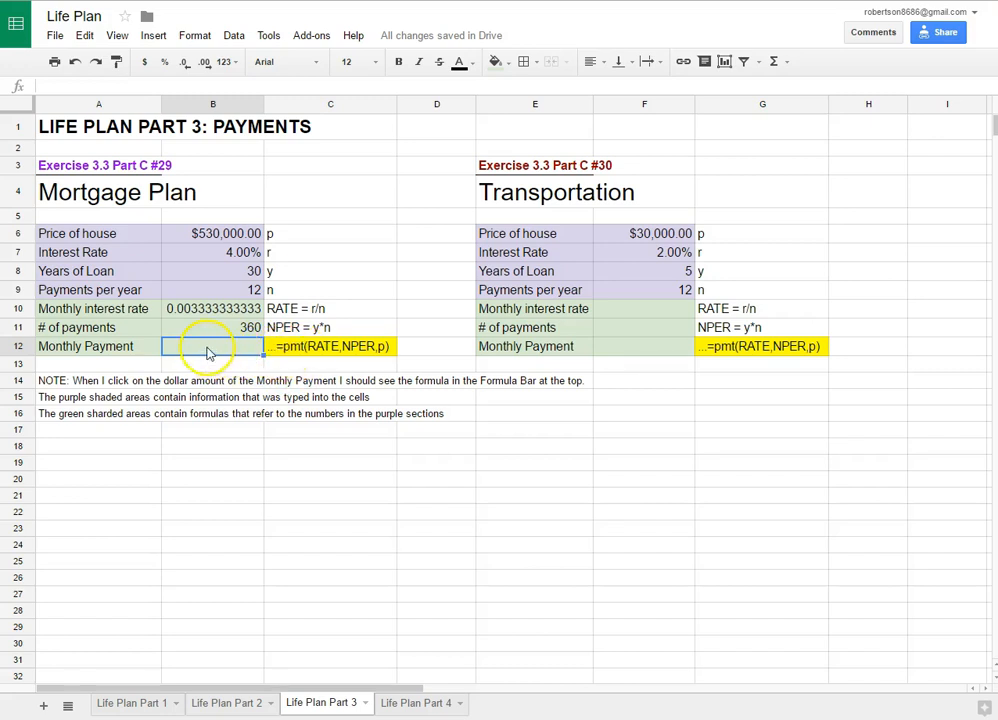
text(=)
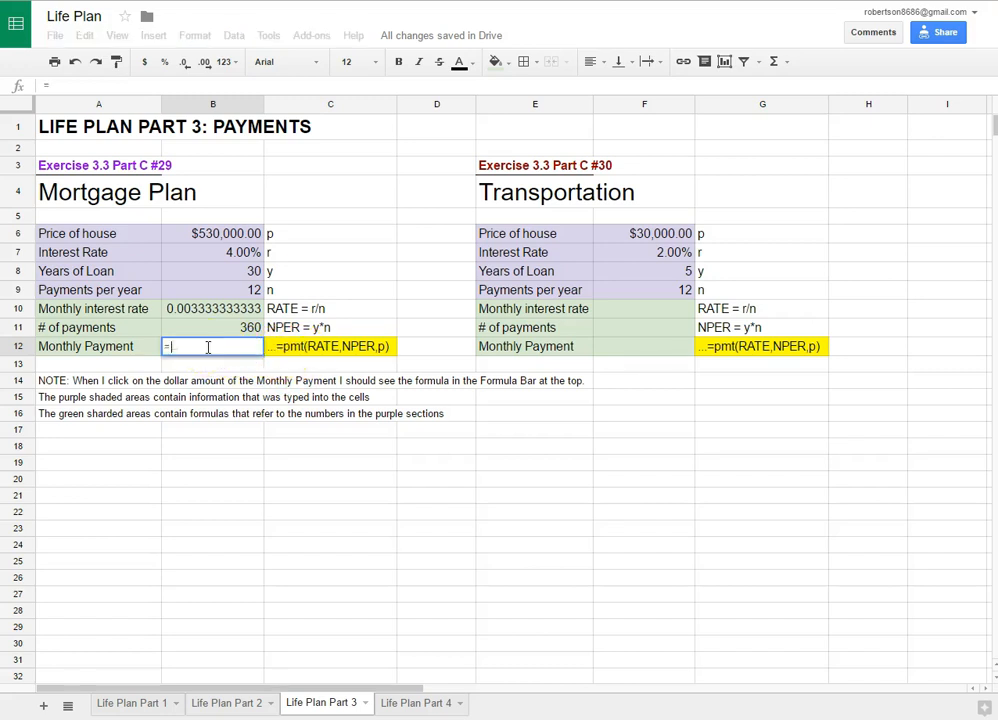
text(pmt)
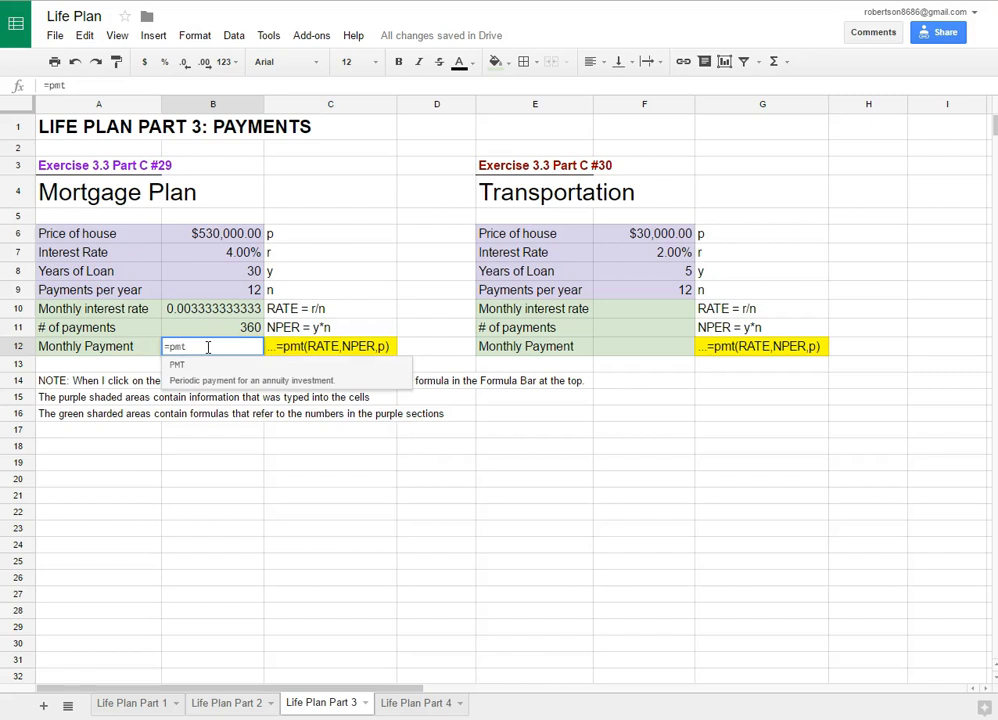
text(()
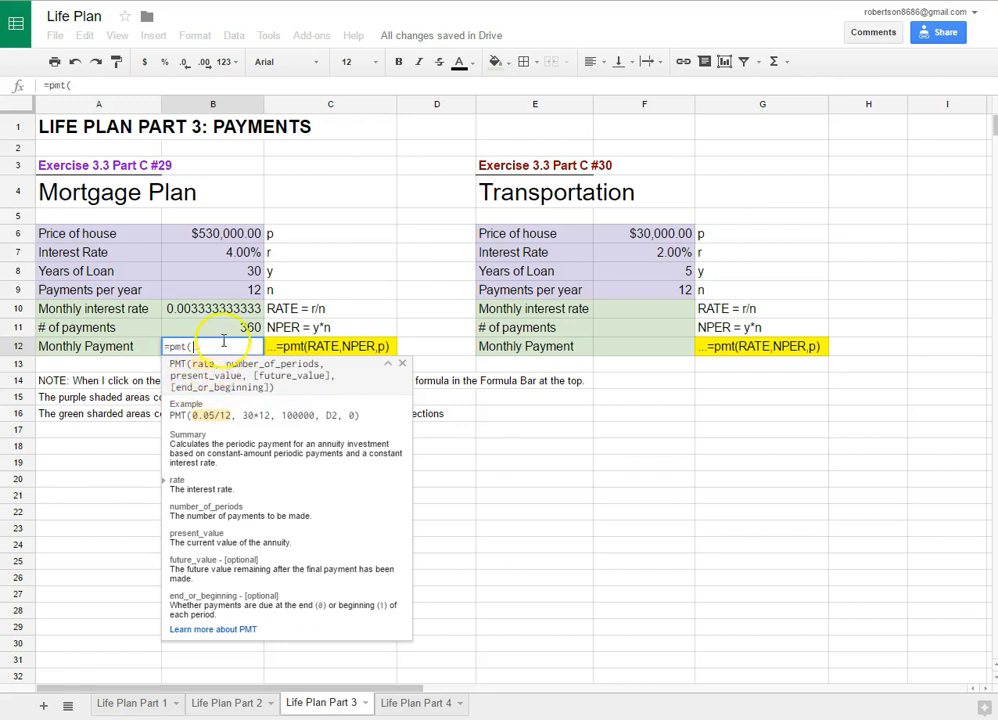
click(206, 315)
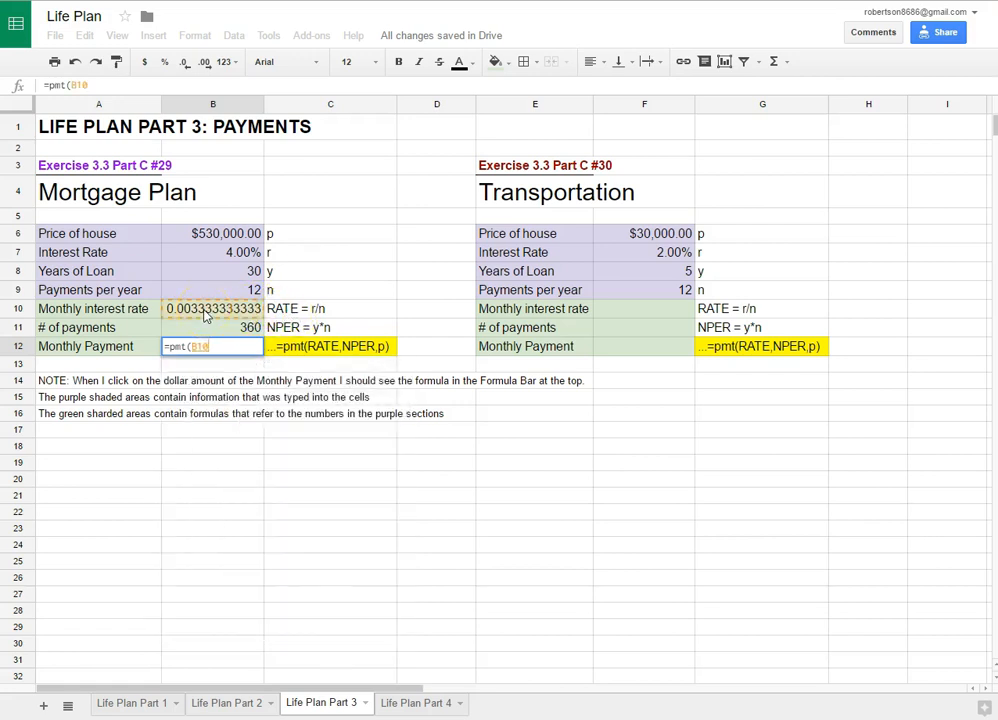
text(,)
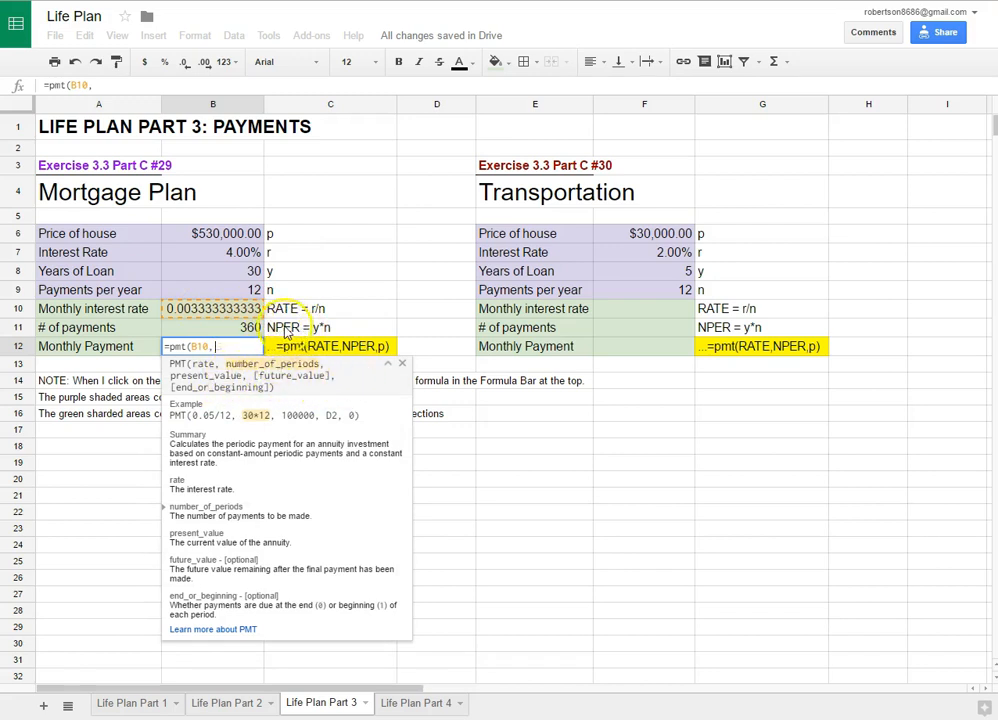
click(226, 330)
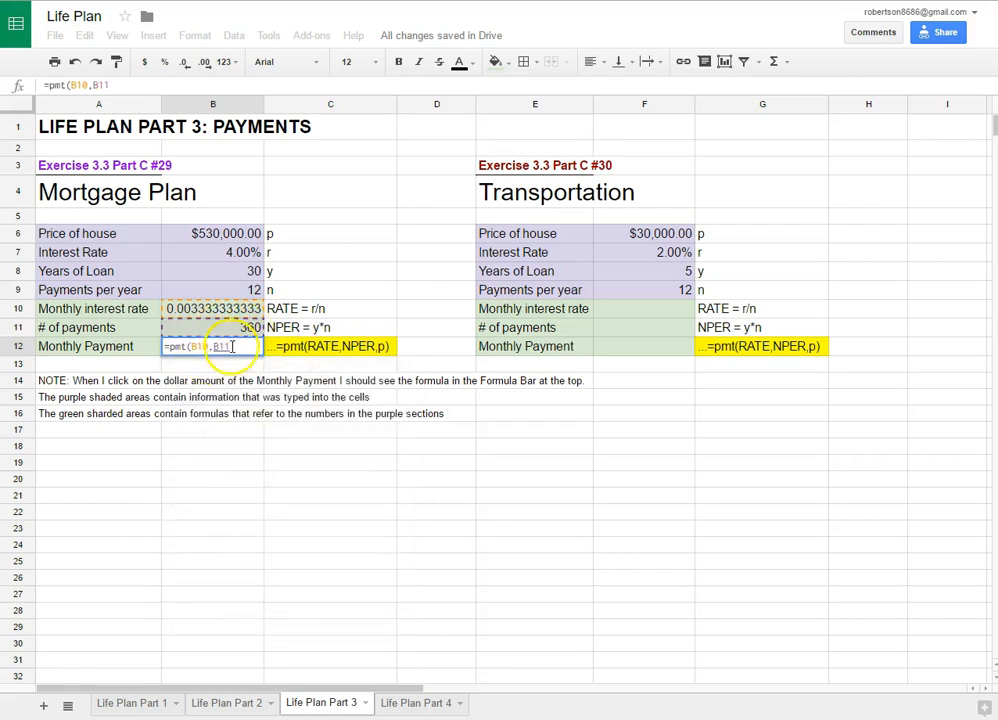
text(,)
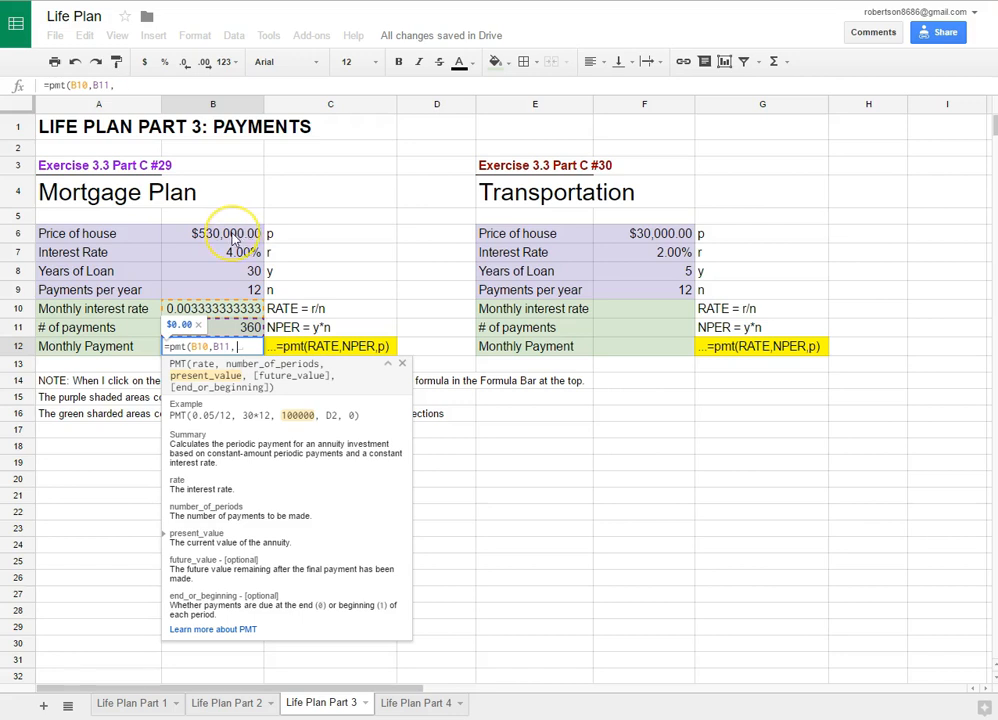
click(236, 236)
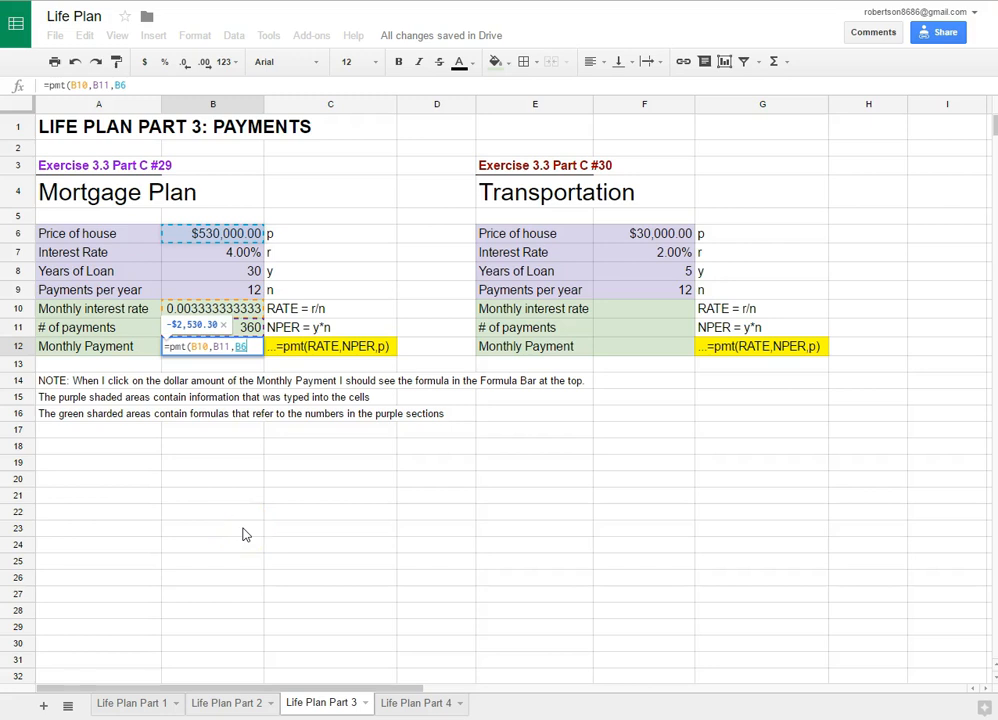
text())
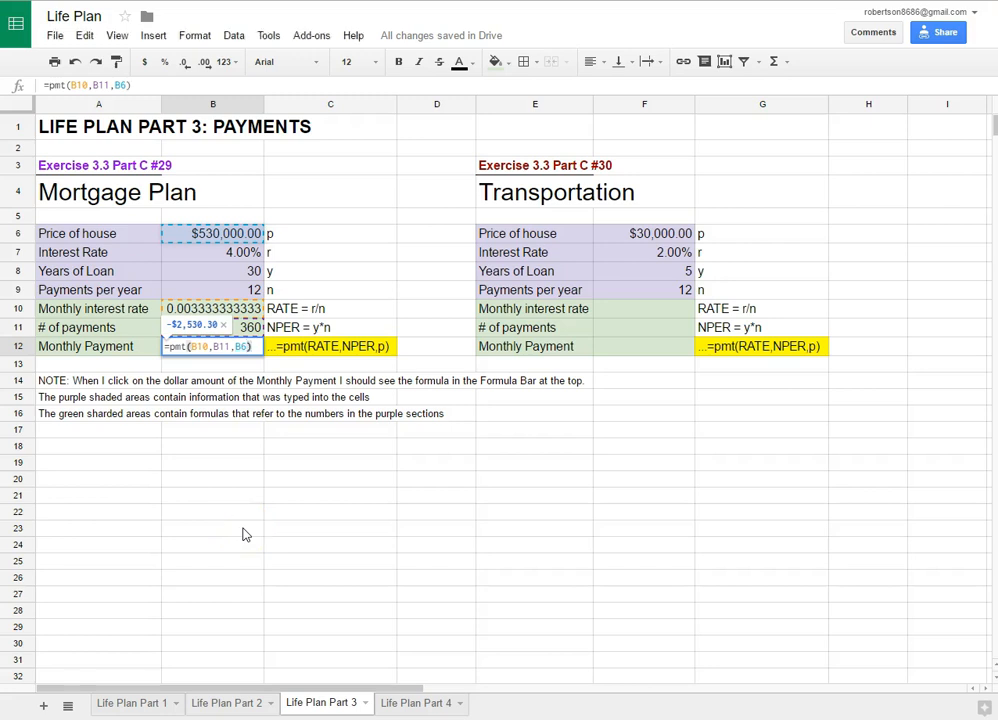
key(Return)
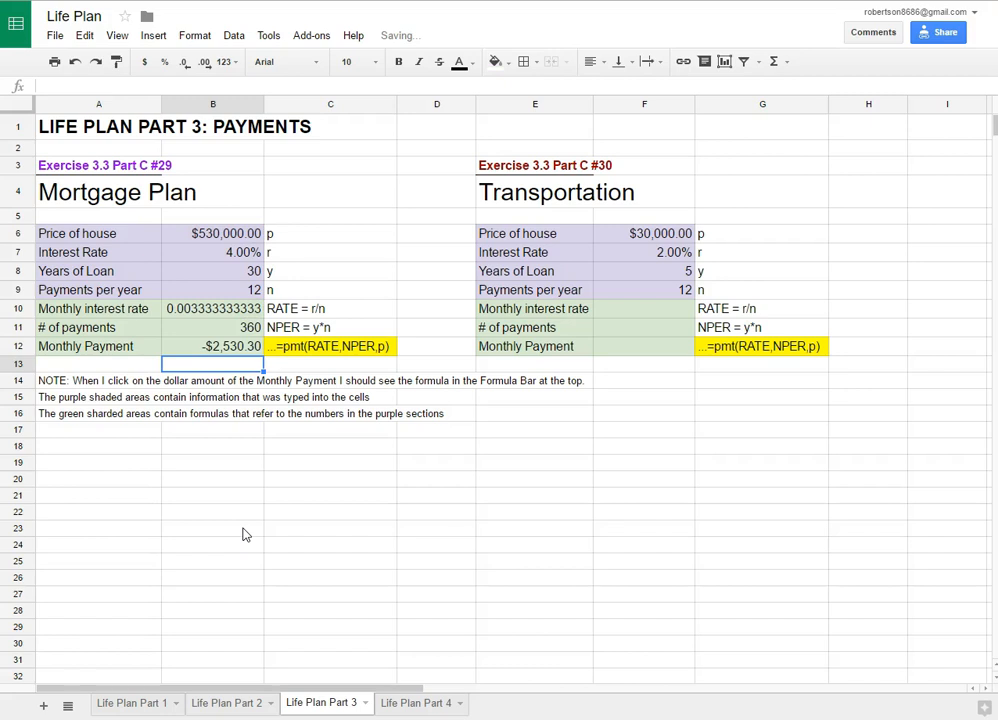
Step: Insert a minus sign before pmt in the B12 formula, making it =-pmt(B10,B11,B6), and reselect the cell
click(206, 350)
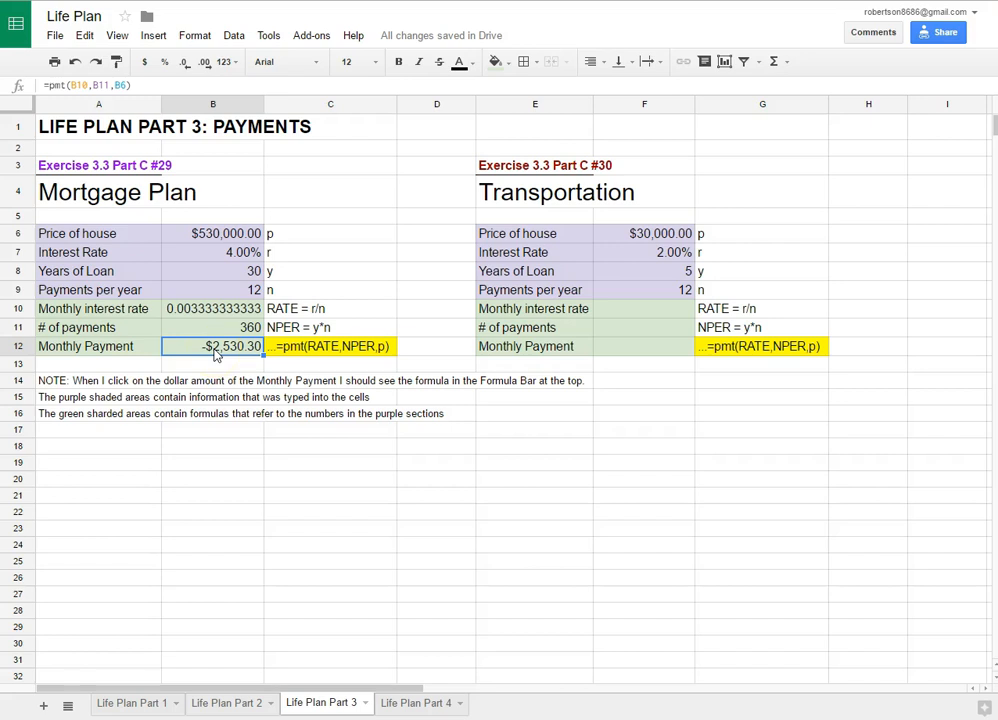
click(214, 353)
click(48, 85)
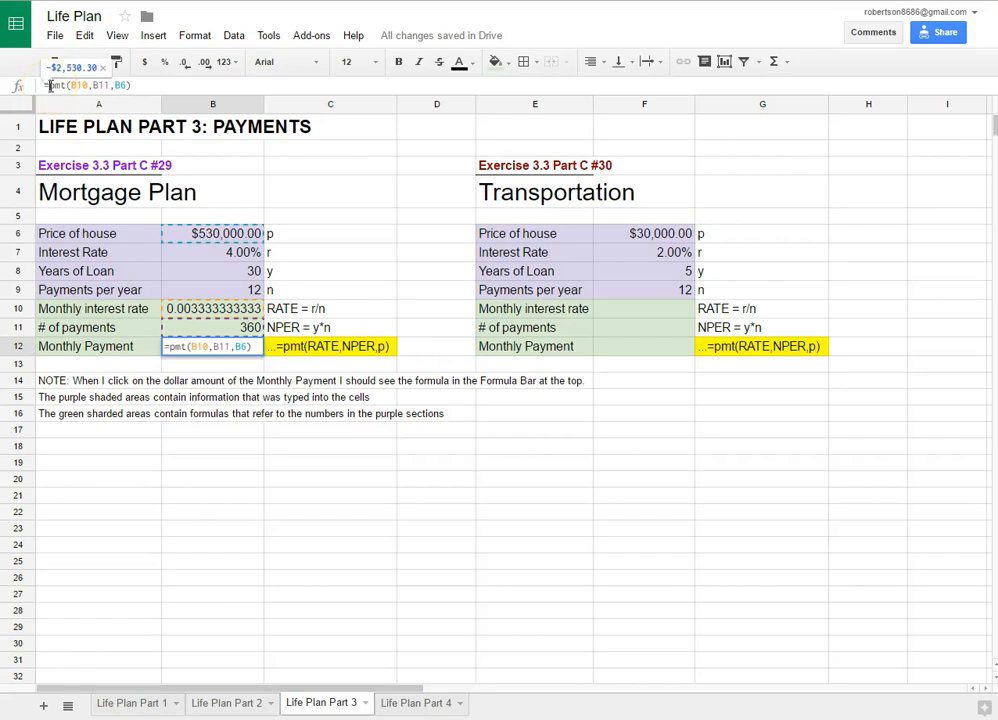
text(-)
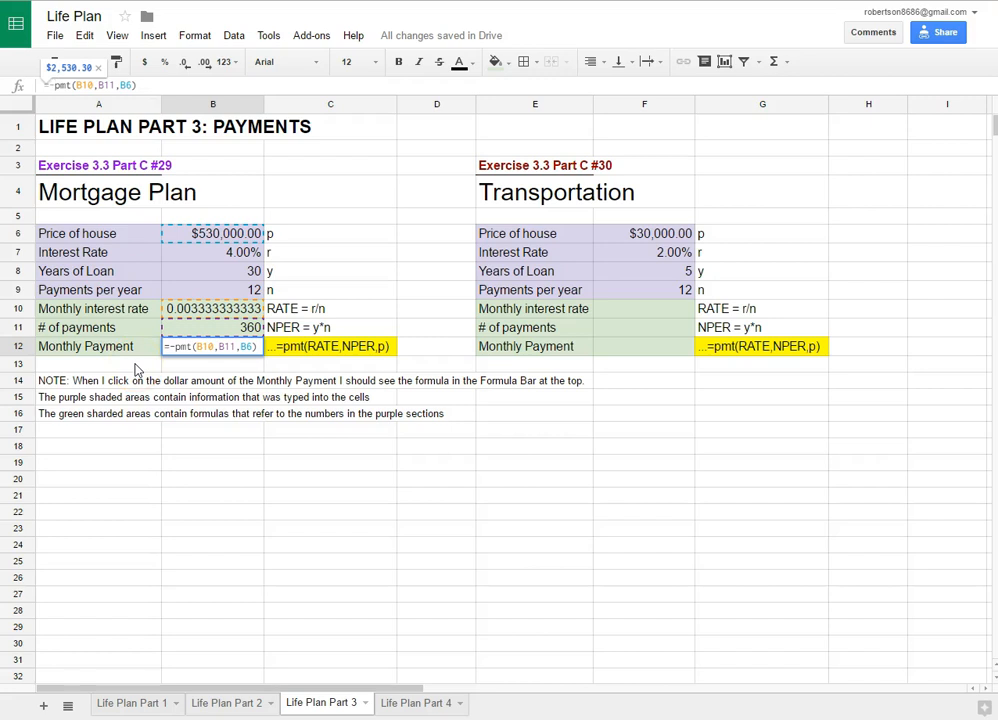
key(Return)
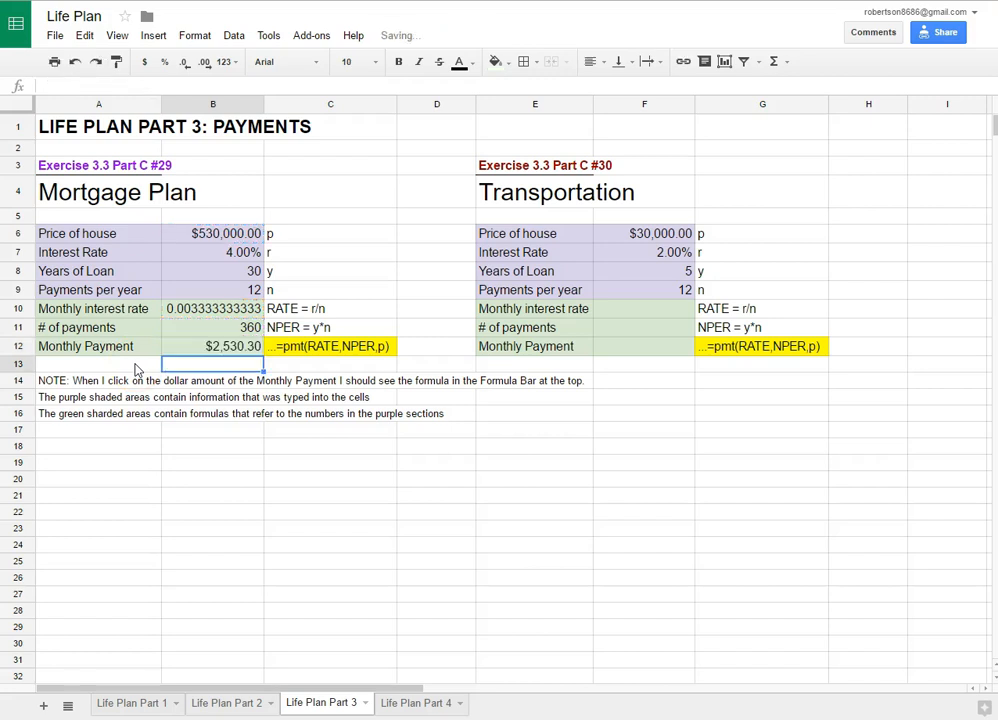
click(215, 350)
Step: Calculate the Transportation loan's monthly interest rate in F10 with =F7/F9
click(660, 310)
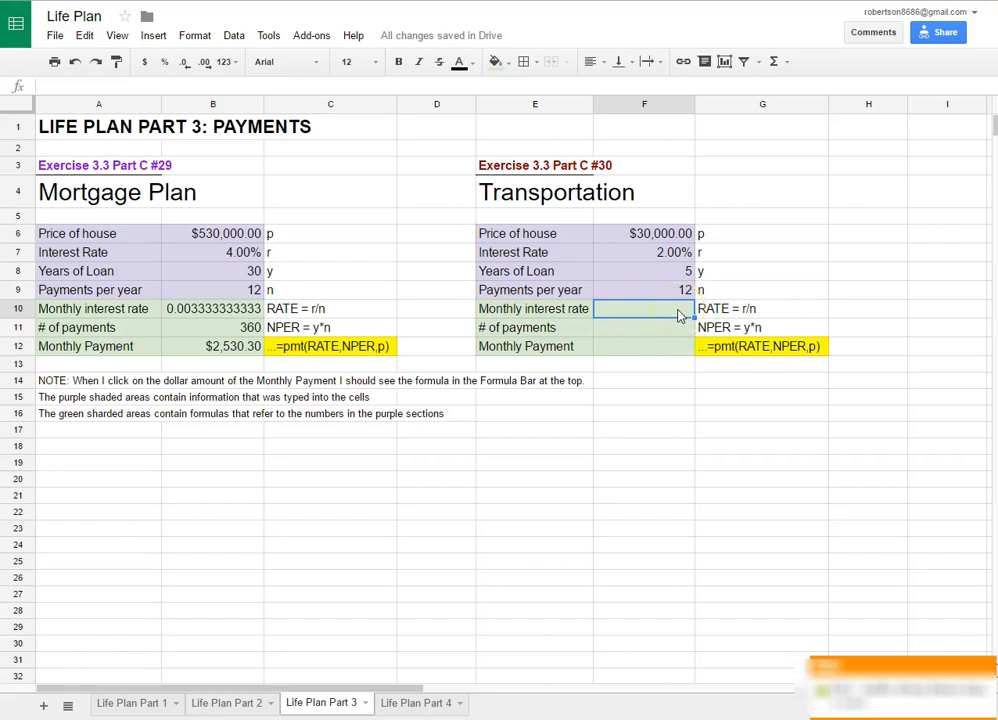
text(=)
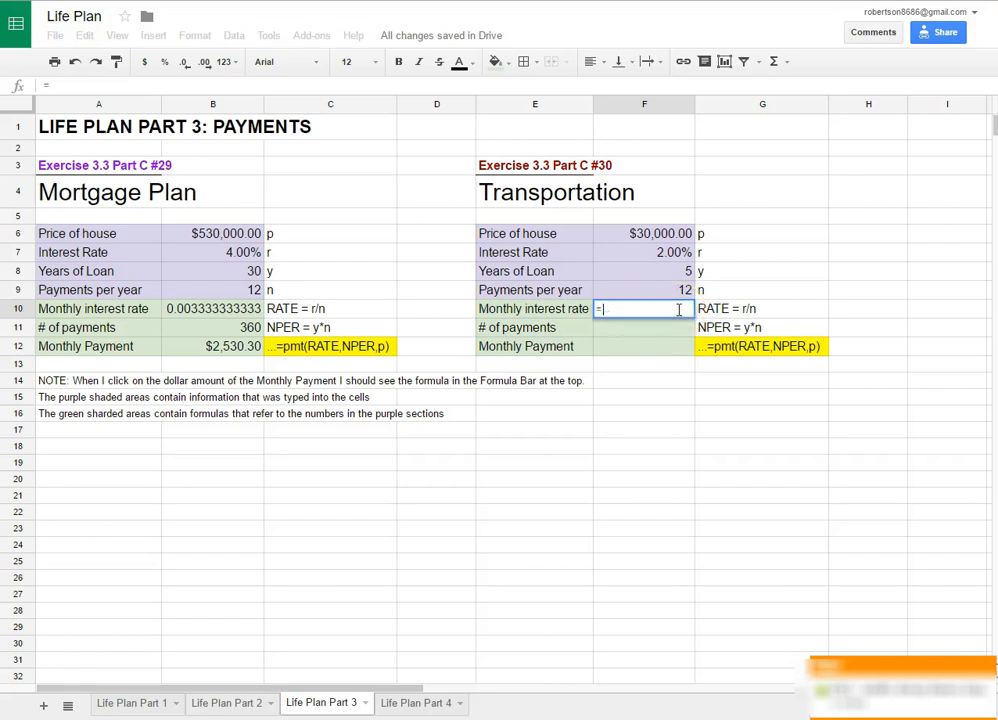
click(676, 256)
text(/)
click(670, 290)
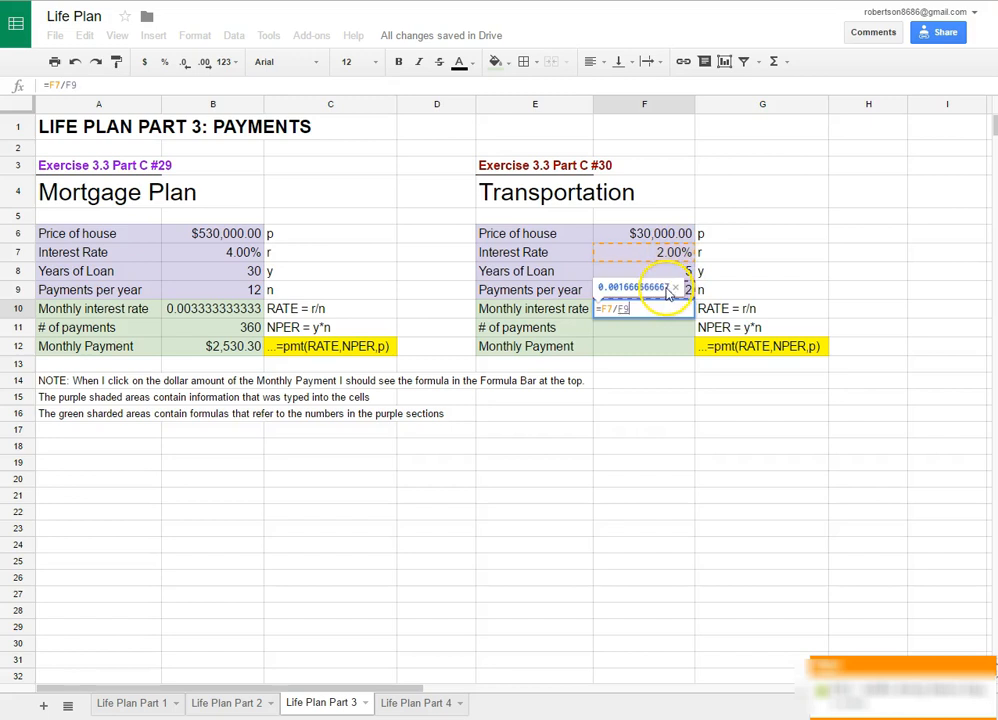
key(Return)
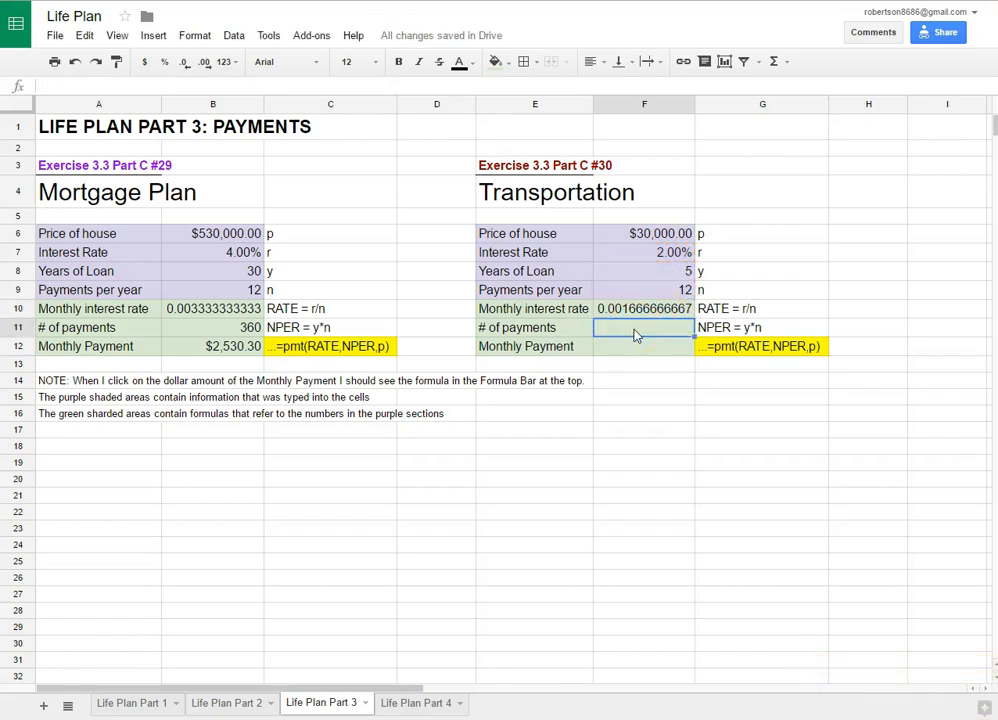
Step: Calculate the Transportation loan's number of payments in F11 with =F8*F9
text(=)
click(675, 275)
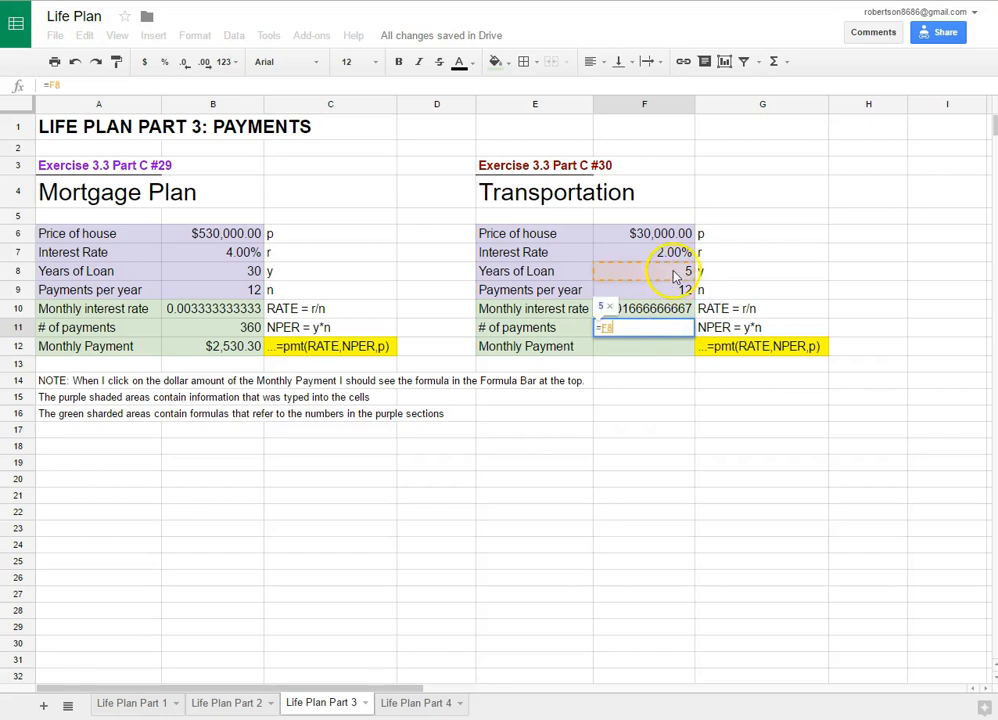
text(*)
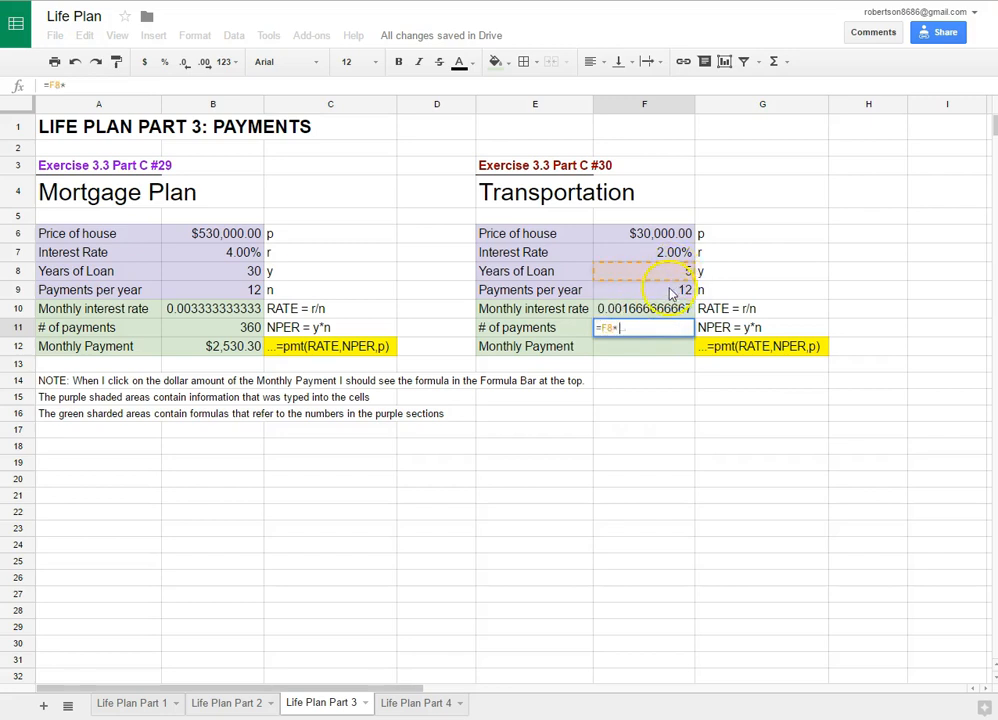
click(664, 292)
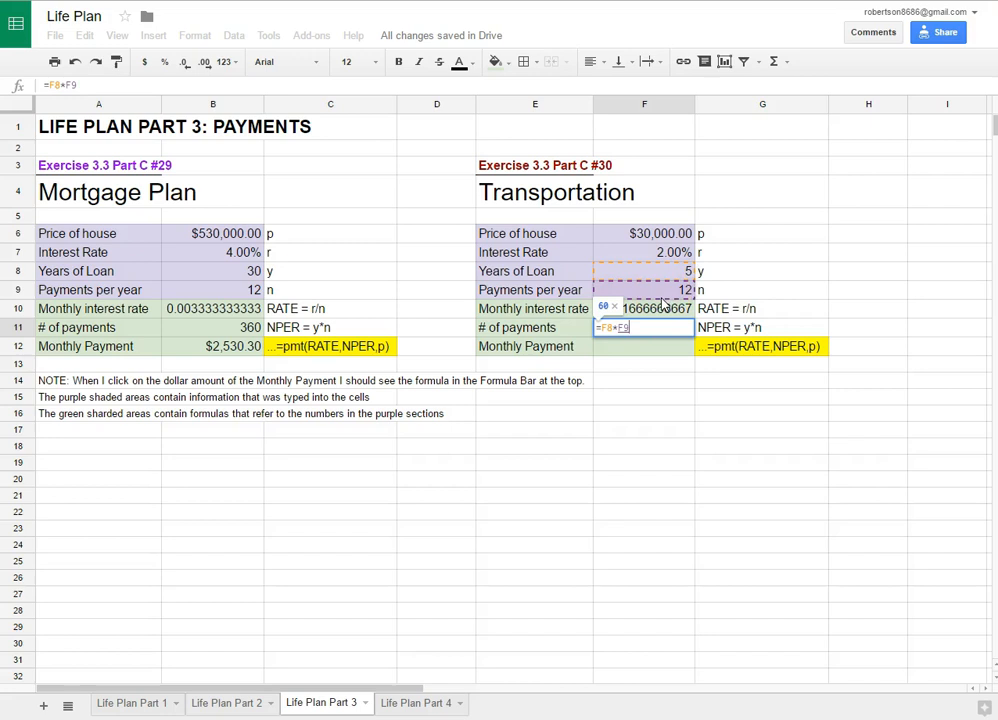
key(Return)
Step: Calculate the Transportation loan's monthly payment in F12 with =pmt(F10,F11,F6)
click(628, 348)
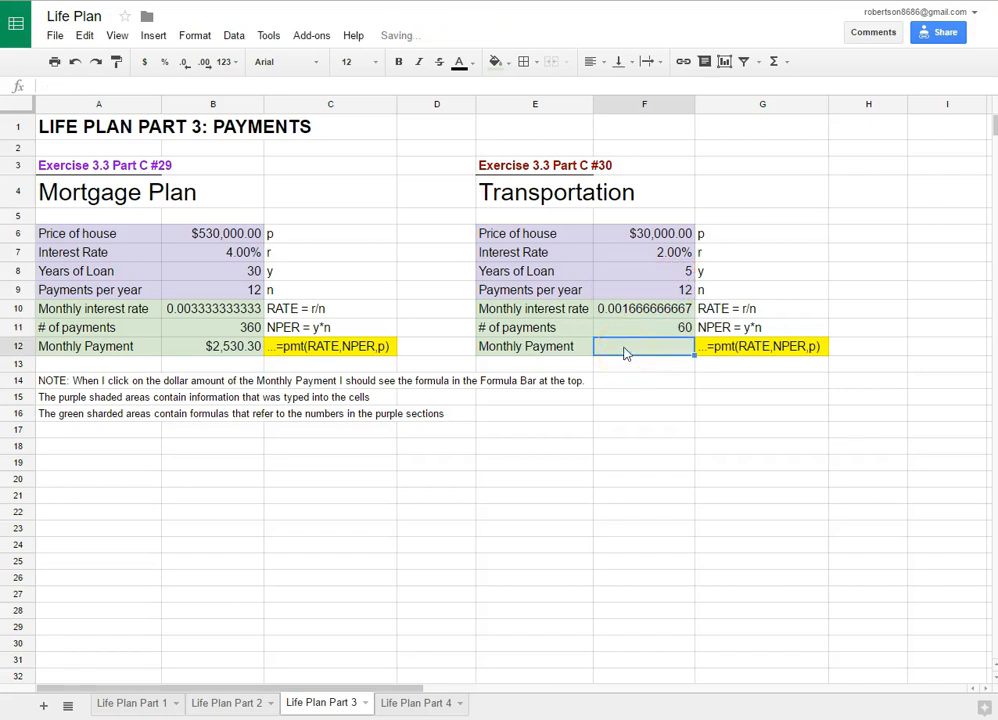
text(=p)
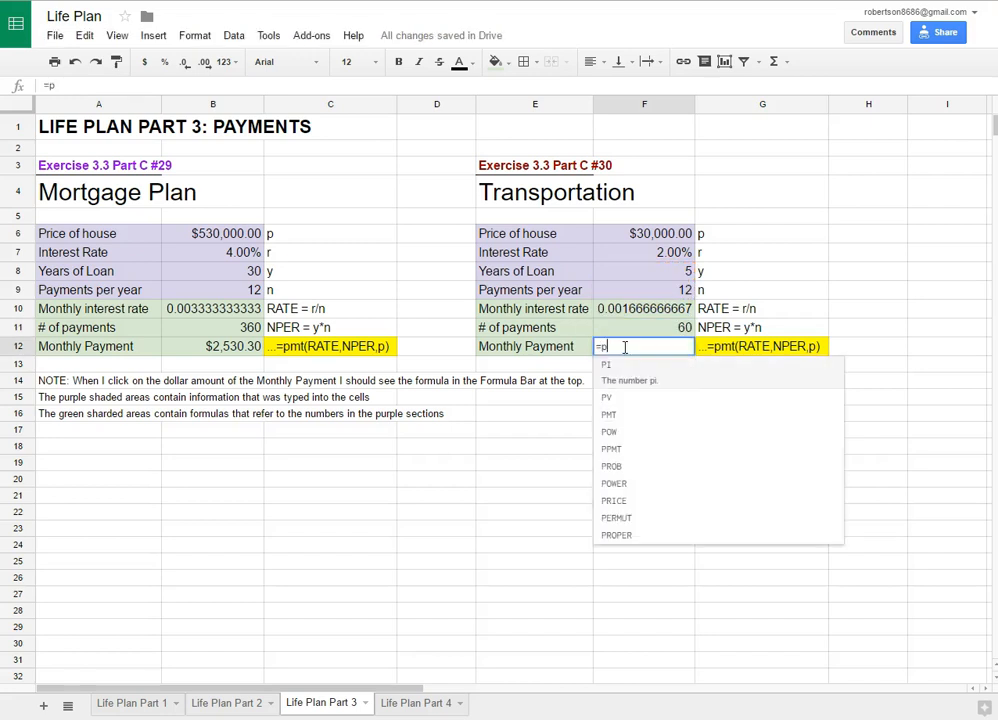
text(mt()
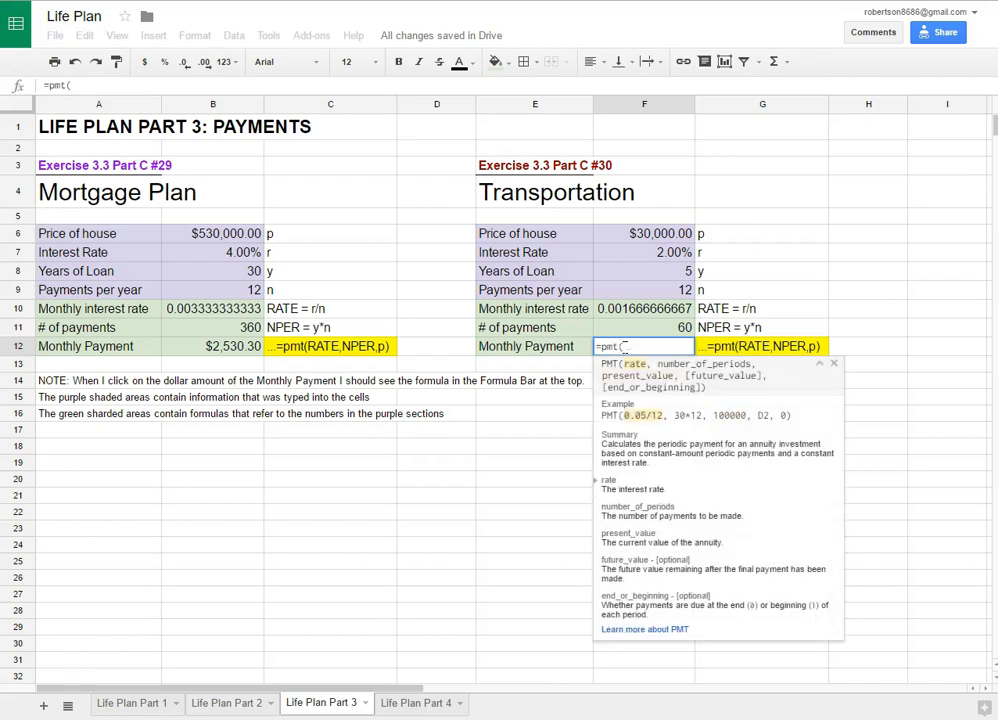
click(672, 313)
text(,)
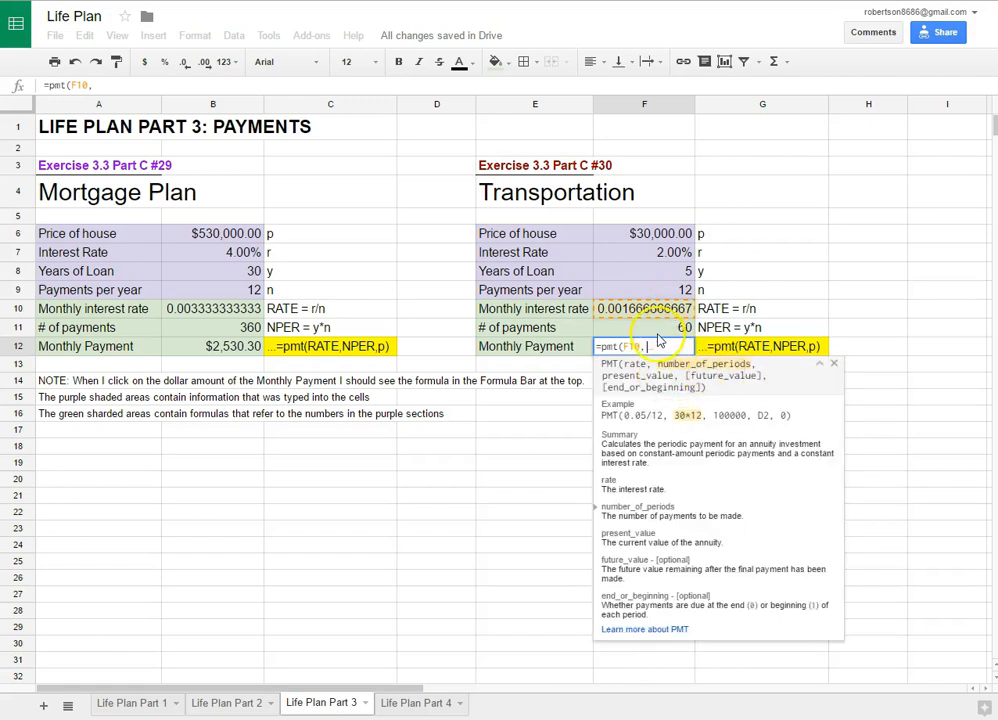
click(660, 331)
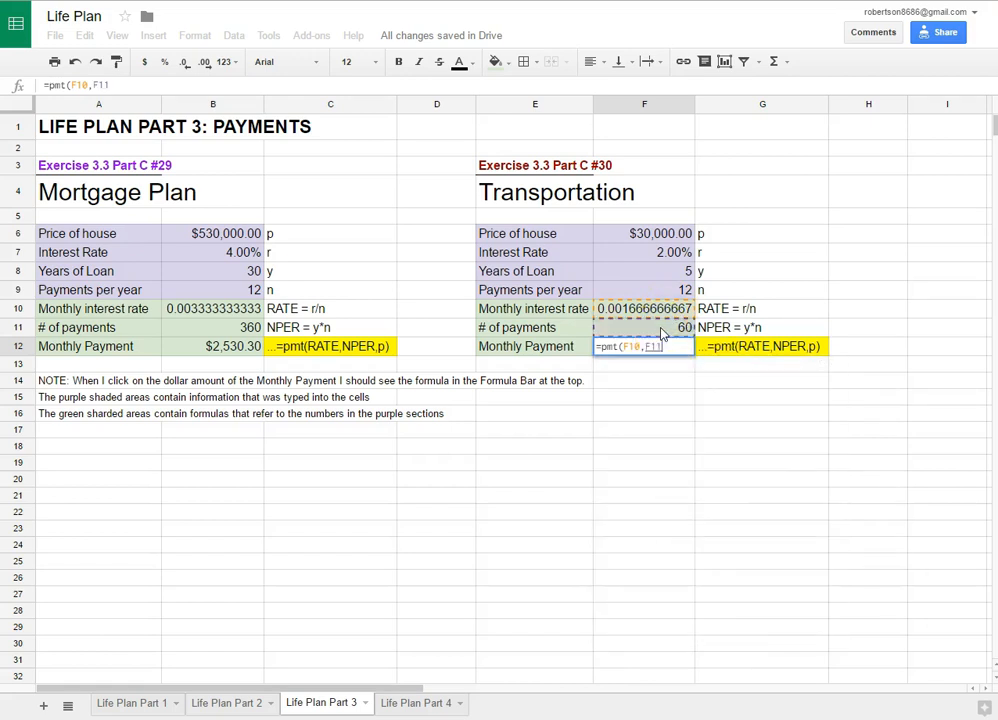
text(,)
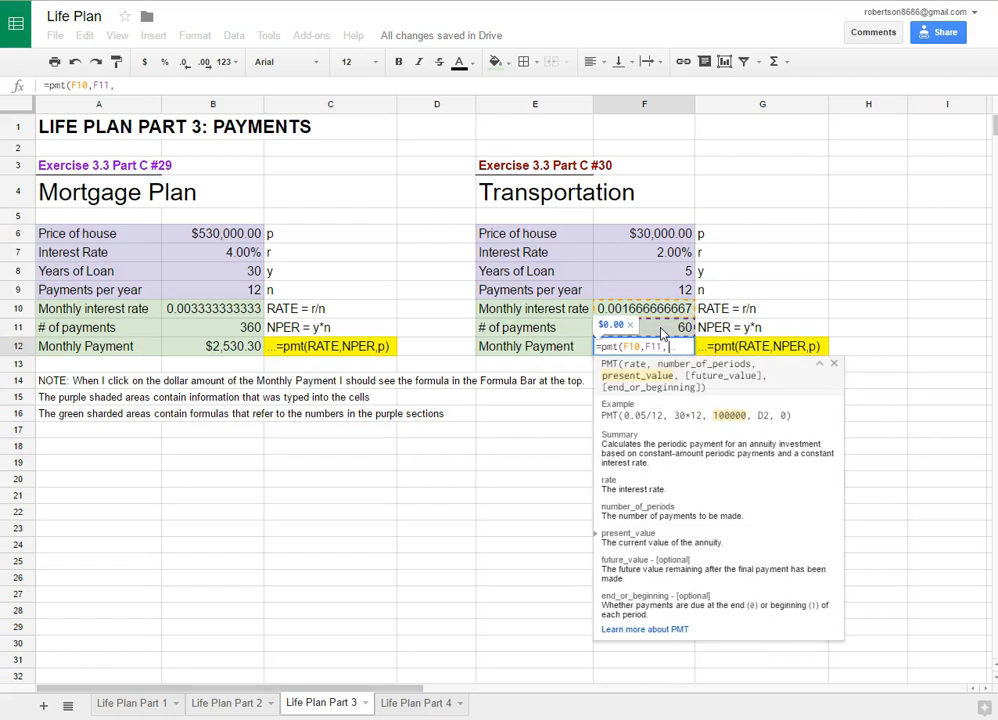
click(663, 238)
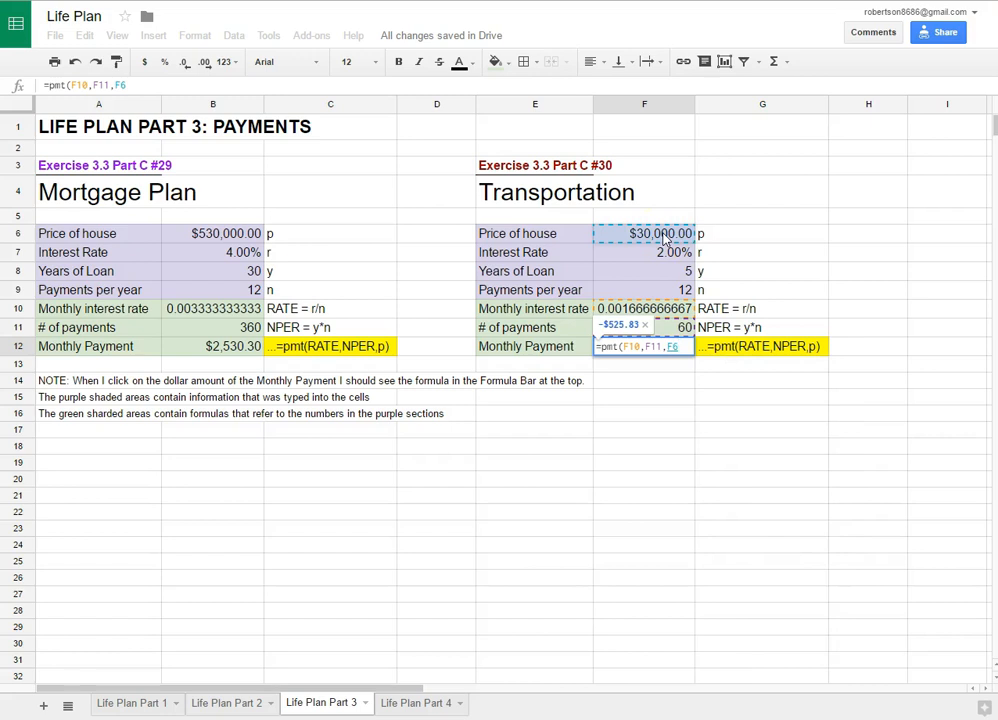
text())
key(Return)
Step: Insert a minus sign before pmt in the F12 formula, making it =-pmt(F10,F11,F6)
click(644, 347)
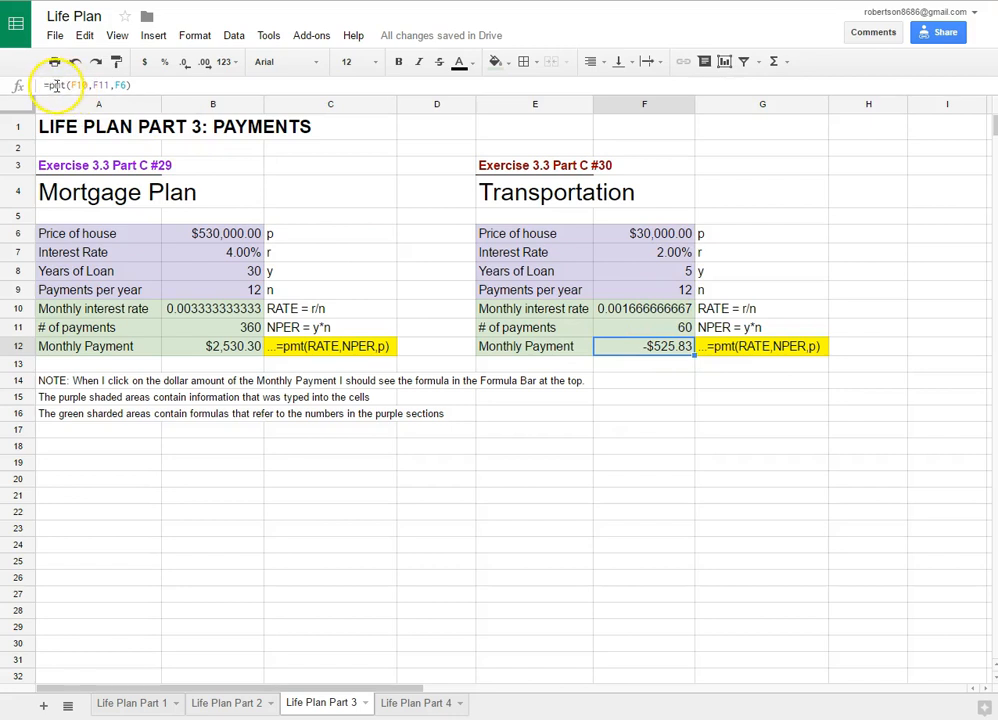
click(52, 88)
text(-)
key(Return)
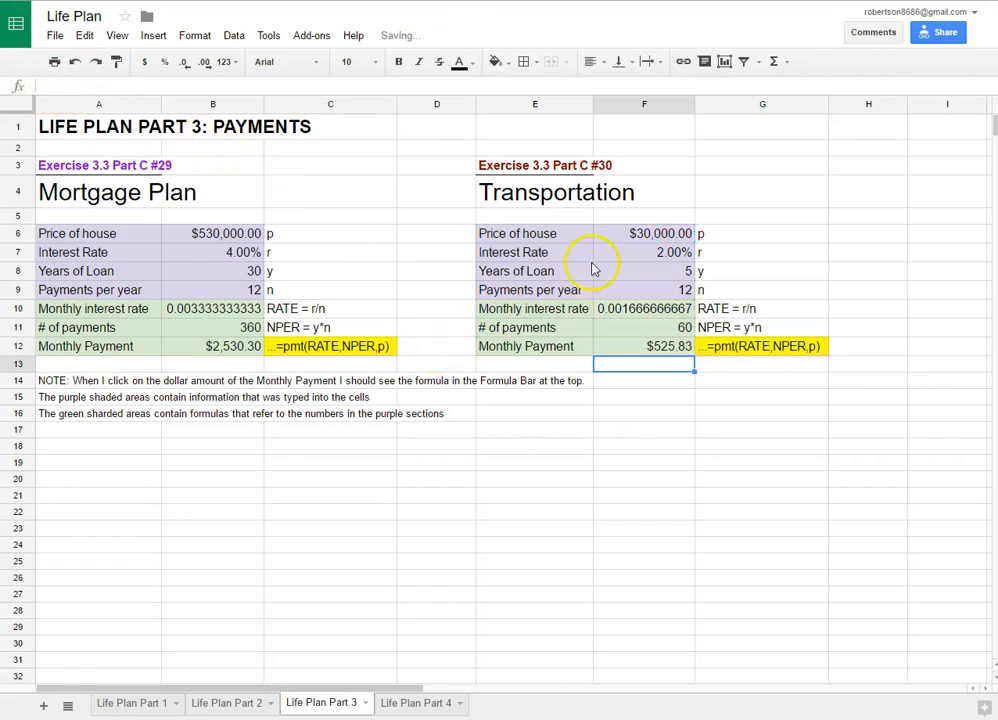
Step: Change the Transportation price label in E6 to "Price of car"
click(560, 235)
key(BackSpace)
key(BackSpace)
key(BackSpace)
key(BackSpace)
key(BackSpace)
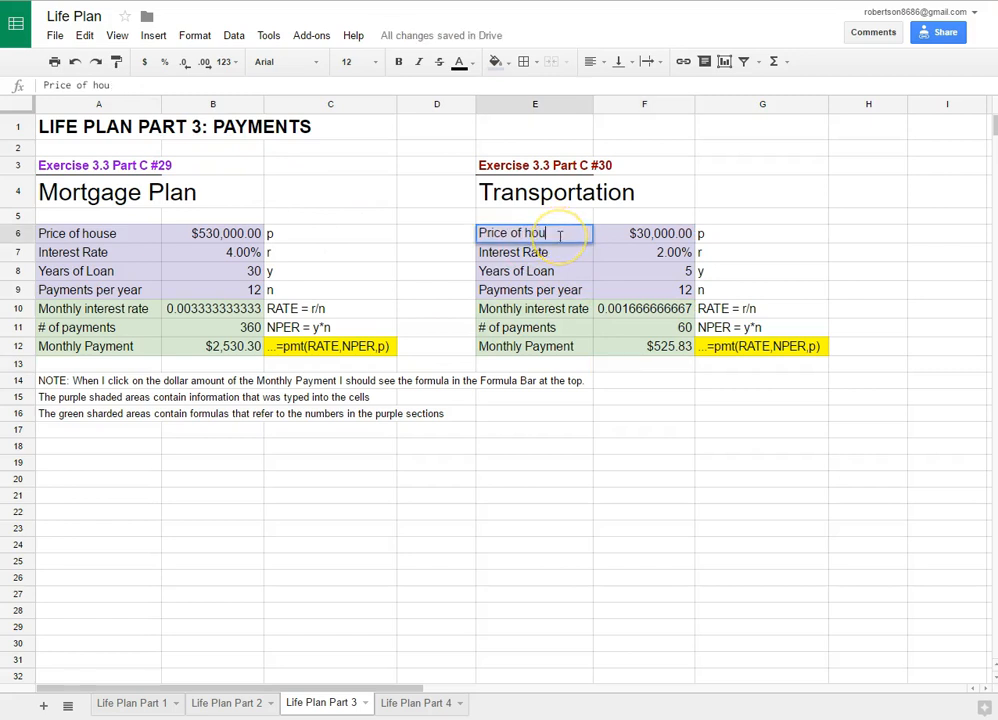
text(car)
key(Return)
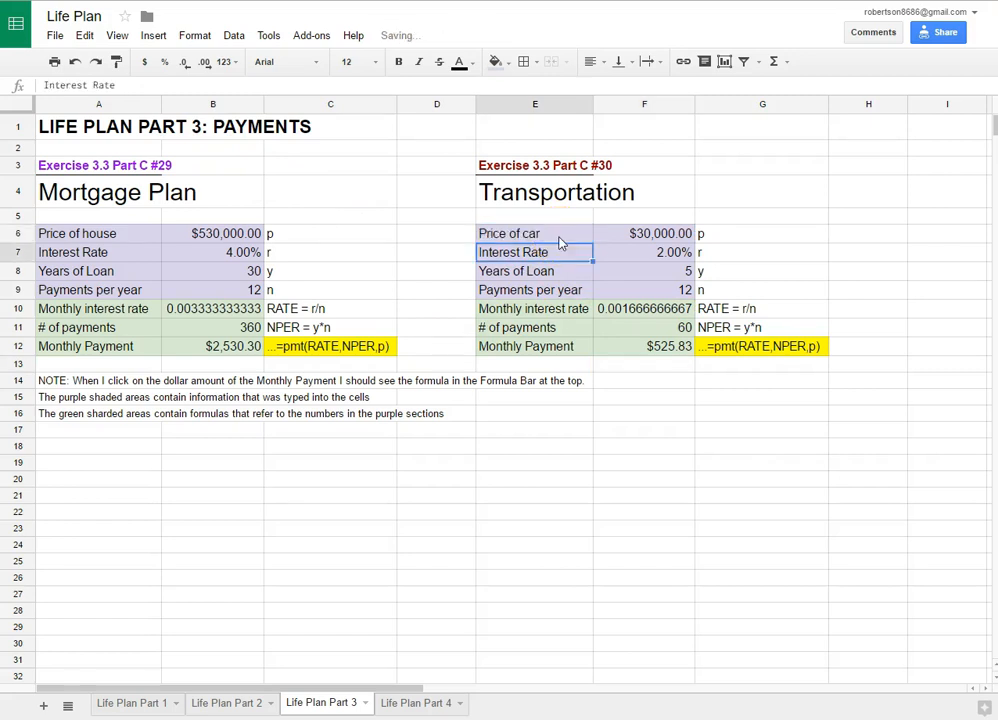